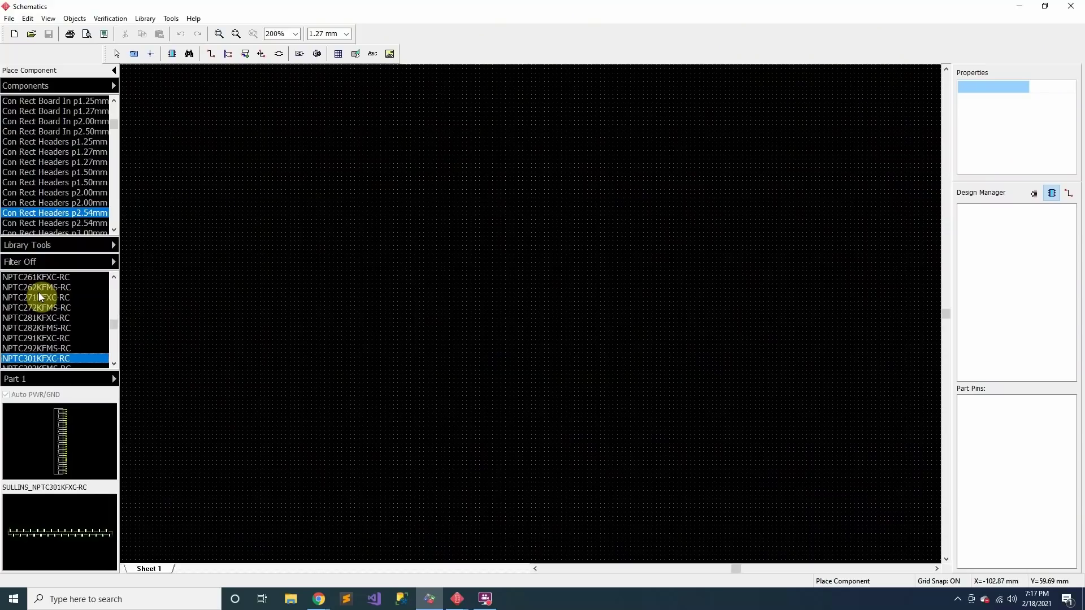
# - Examine the connectors in the selected Con Rect Headers p2.54mm library, comparing their schematic symbols and footprint patterns
pyautogui.press('Down')
pyautogui.press('Down')
pyautogui.press('Down')
pyautogui.press('Down')
pyautogui.press('Down')
pyautogui.press('Down')
pyautogui.press('Down')
pyautogui.press('Down')
pyautogui.press('Down')
pyautogui.press('Down')
pyautogui.press('Down')
pyautogui.press('Down')
pyautogui.press('Down')
pyautogui.press('Down')
pyautogui.press('Down')
pyautogui.press('Down')
pyautogui.press('Down')
pyautogui.press('Down')
pyautogui.press('Down')
pyautogui.press('Down')
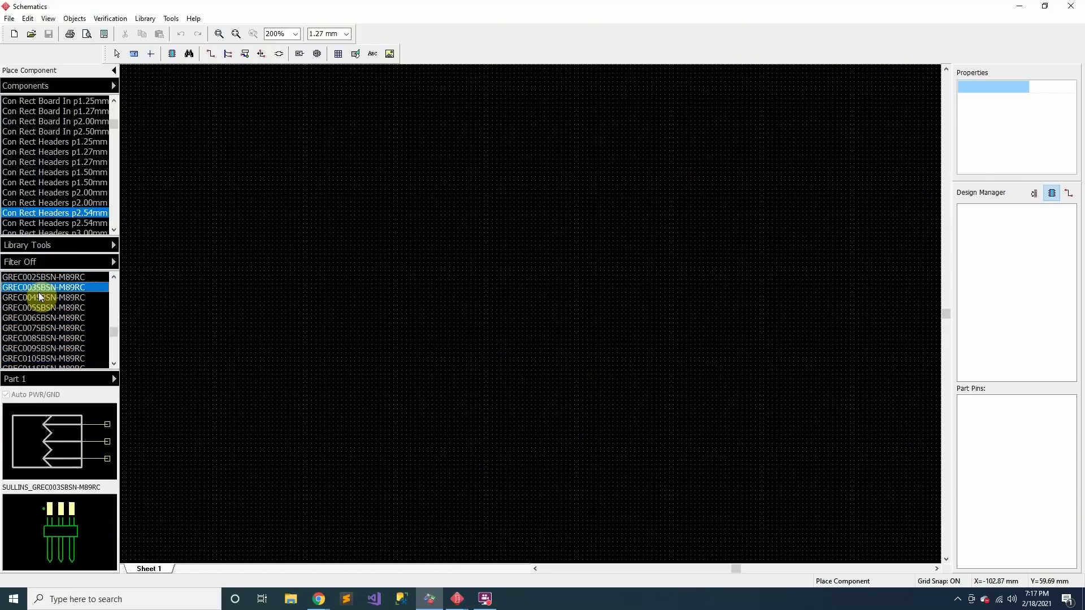
pyautogui.press('Down')
pyautogui.press('Down')
pyautogui.press('Down')
pyautogui.press('Down')
pyautogui.press('Down')
pyautogui.press('Down')
pyautogui.press('Down')
pyautogui.press('Down')
pyautogui.press('Down')
pyautogui.press('Down')
pyautogui.press('Down')
pyautogui.press('Down')
pyautogui.press('Down')
pyautogui.press('Down')
pyautogui.press('Down')
pyautogui.press('Down')
pyautogui.press('Down')
pyautogui.press('Down')
pyautogui.press('Down')
pyautogui.press('Down')
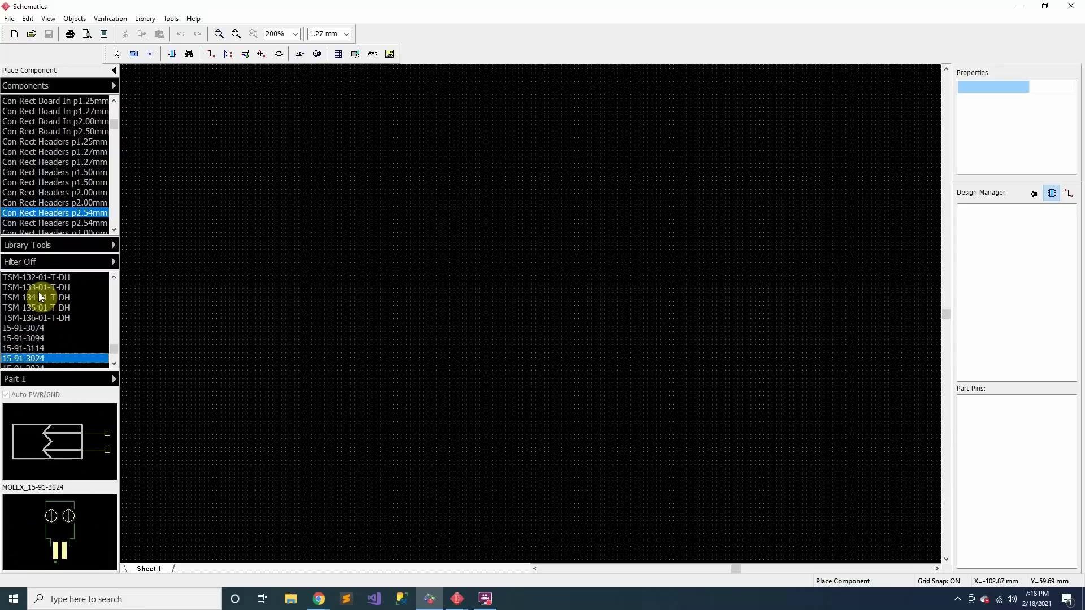
pyautogui.press('Up')
pyautogui.press('Up')
pyautogui.press('Up')
pyautogui.press('Up')
pyautogui.press('Up')
pyautogui.press('Up')
pyautogui.press('Up')
pyautogui.press('Up')
pyautogui.press('Up')
pyautogui.press('Up')
pyautogui.press('Up')
pyautogui.press('Up')
pyautogui.press('Up')
pyautogui.press('Up')
pyautogui.press('Up')
pyautogui.press('Up')
pyautogui.press('Up')
pyautogui.press('Up')
pyautogui.press('Up')
pyautogui.press('Up')
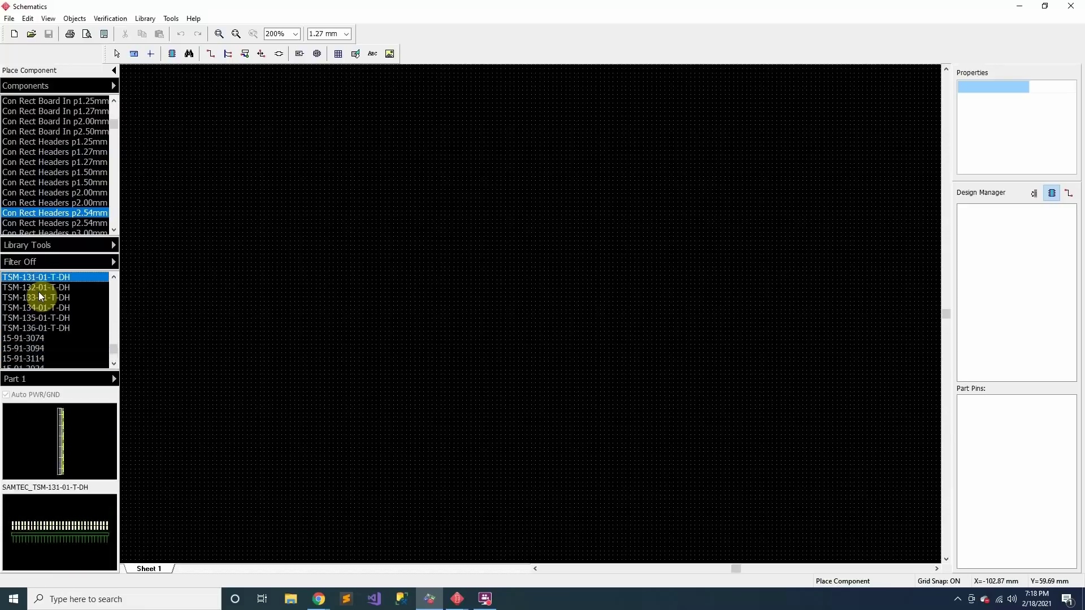
pyautogui.press('Up')
pyautogui.press('Up')
pyautogui.press('Up')
pyautogui.press('Up')
pyautogui.press('Up')
pyautogui.press('Up')
pyautogui.press('Up')
pyautogui.press('Up')
pyautogui.press('Up')
pyautogui.press('Up')
pyautogui.press('Up')
pyautogui.press('Up')
pyautogui.press('Up')
pyautogui.press('Up')
pyautogui.press('Up')
pyautogui.press('Up')
pyautogui.press('Up')
pyautogui.press('Up')
pyautogui.press('Up')
pyautogui.press('Up')
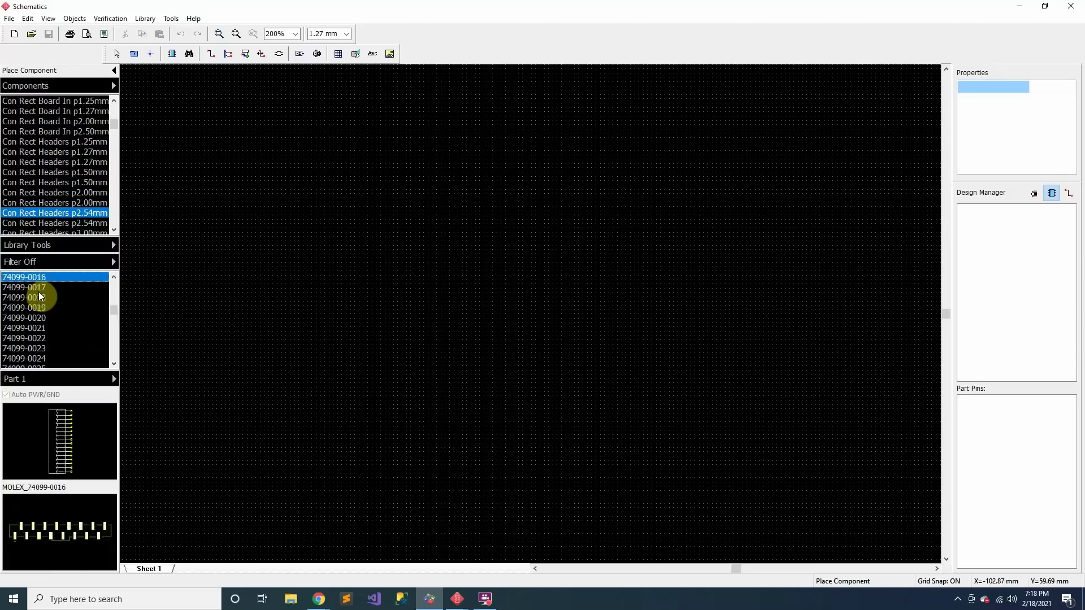
pyautogui.press('Up')
pyautogui.press('Up')
pyautogui.press('Up')
pyautogui.press('Up')
pyautogui.press('Up')
pyautogui.press('Up')
pyautogui.press('Up')
pyautogui.press('Up')
pyautogui.press('Up')
pyautogui.press('Up')
pyautogui.press('Up')
pyautogui.press('Up')
pyautogui.press('Up')
pyautogui.press('Up')
pyautogui.press('Up')
pyautogui.press('Up')
pyautogui.press('Up')
pyautogui.press('Up')
pyautogui.press('Up')
pyautogui.press('Up')
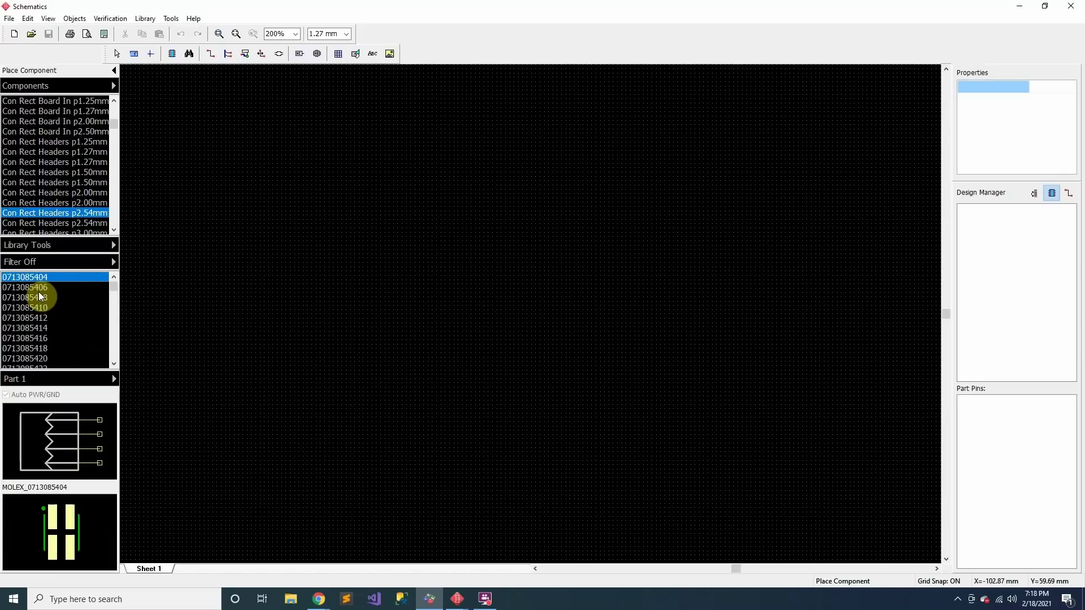
pyautogui.click(38, 290)
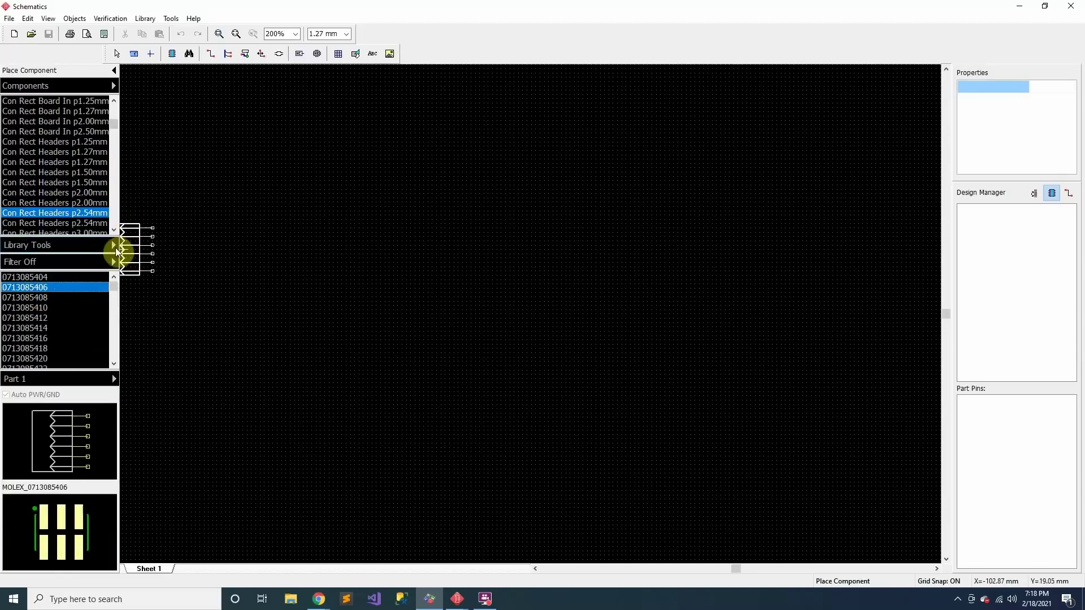
pyautogui.click(40, 223)
pyautogui.click(48, 279)
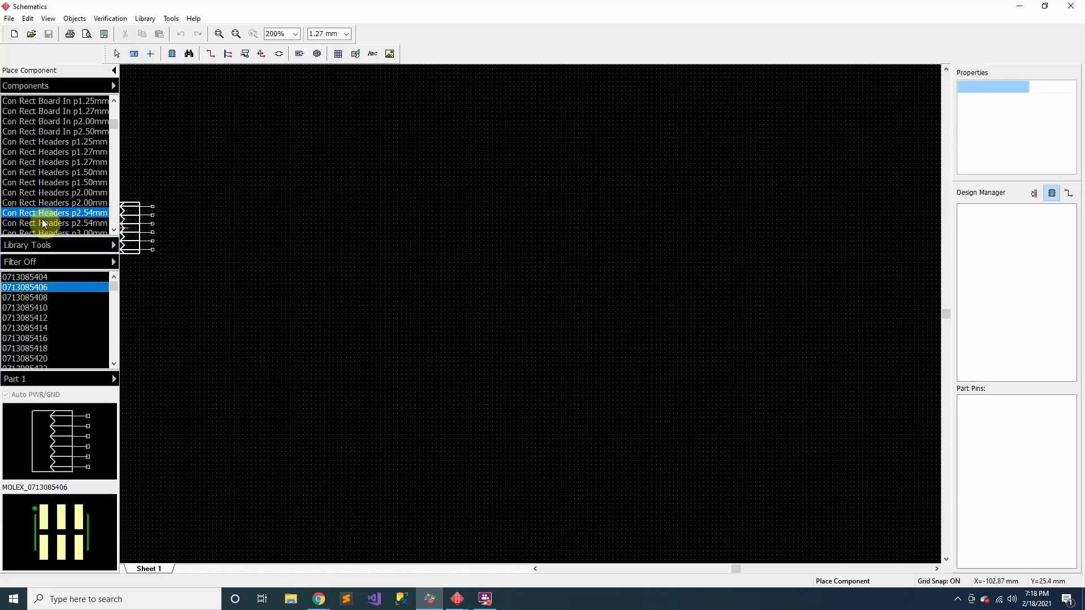
# - Place eight PPTC021LFBN-RC headers from the second Con Rect Headers p2.54mm library as two columns of four with pins facing inward
pyautogui.click(43, 223)
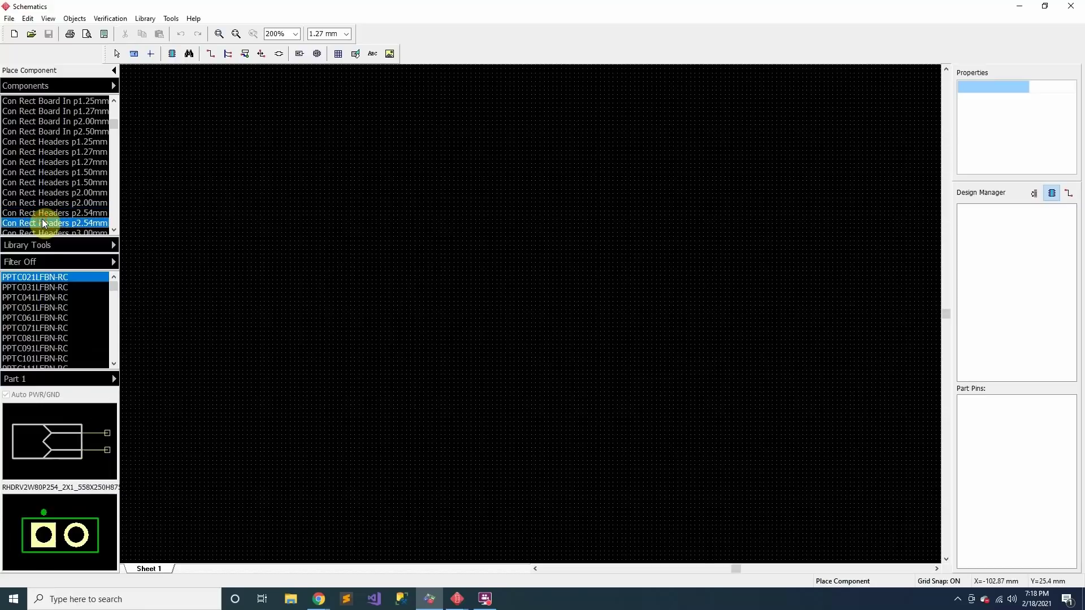
pyautogui.click(48, 287)
pyautogui.click(49, 278)
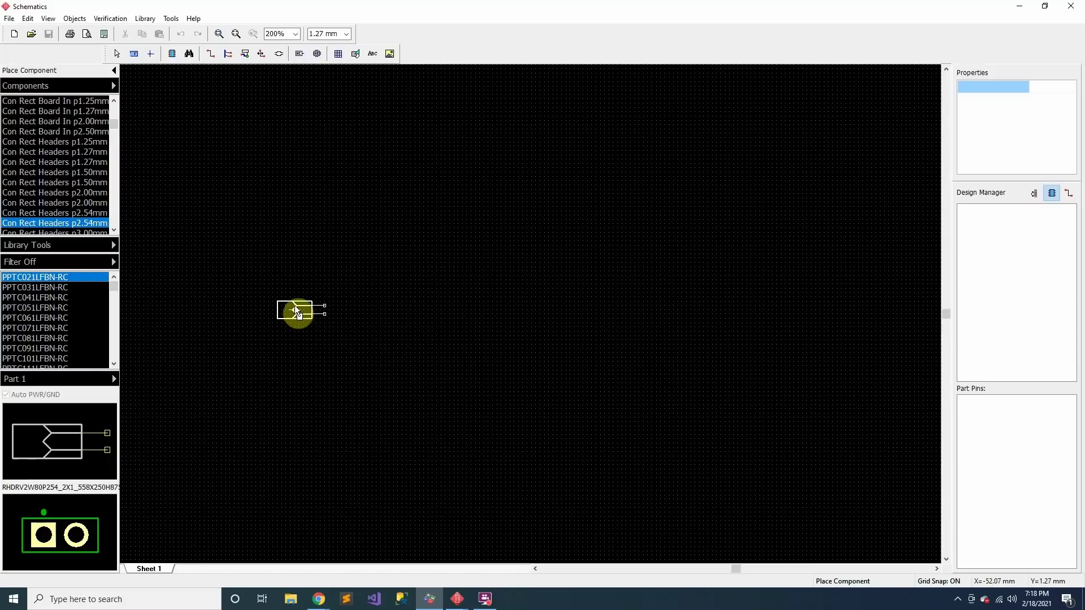
pyautogui.click(285, 250)
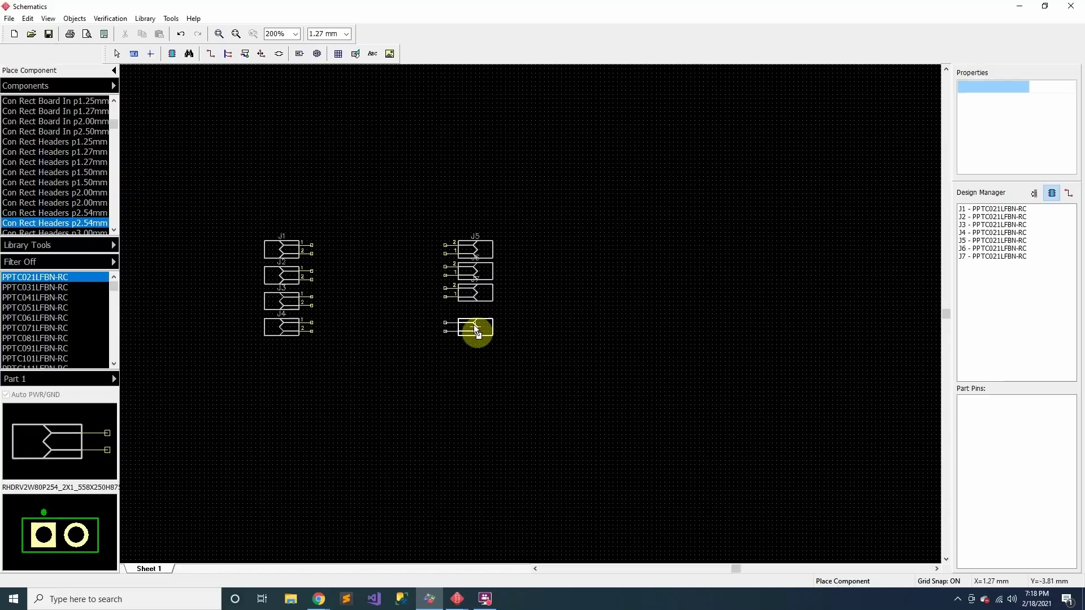
pyautogui.click(474, 328)
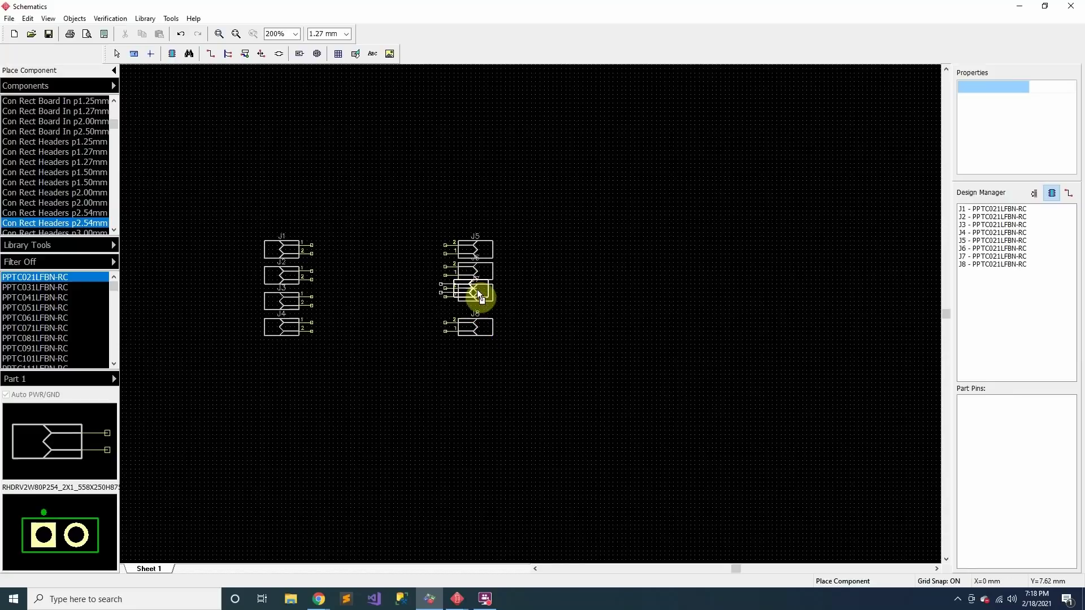
# - Move headers J7 and J6 so the column J5 to J8 is evenly spaced like J1 to J4
pyautogui.click(116, 54)
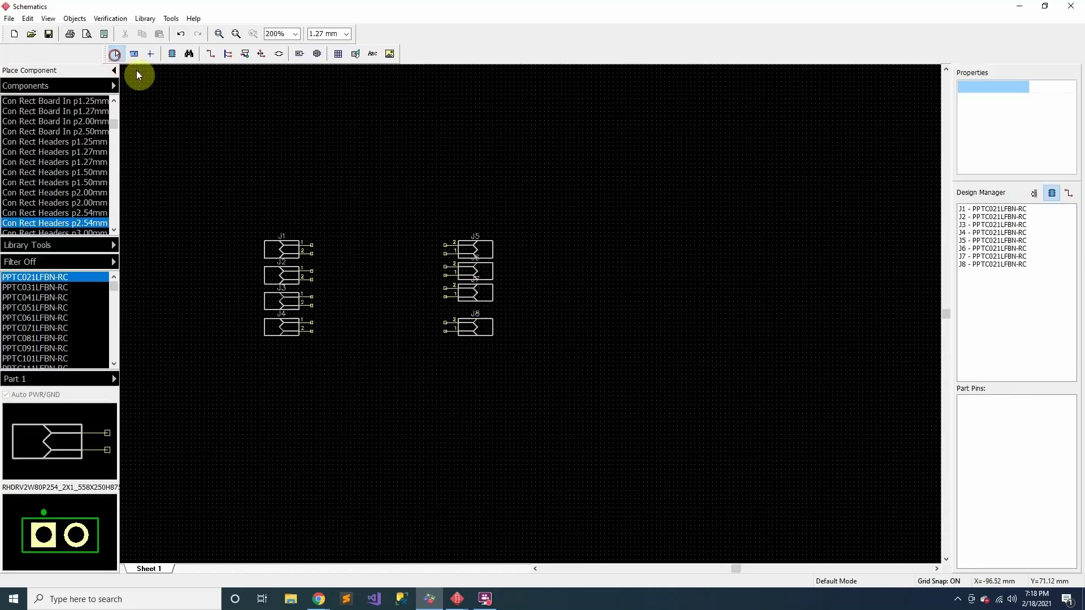
pyautogui.moveTo(455, 286); pyautogui.dragTo(477, 305)
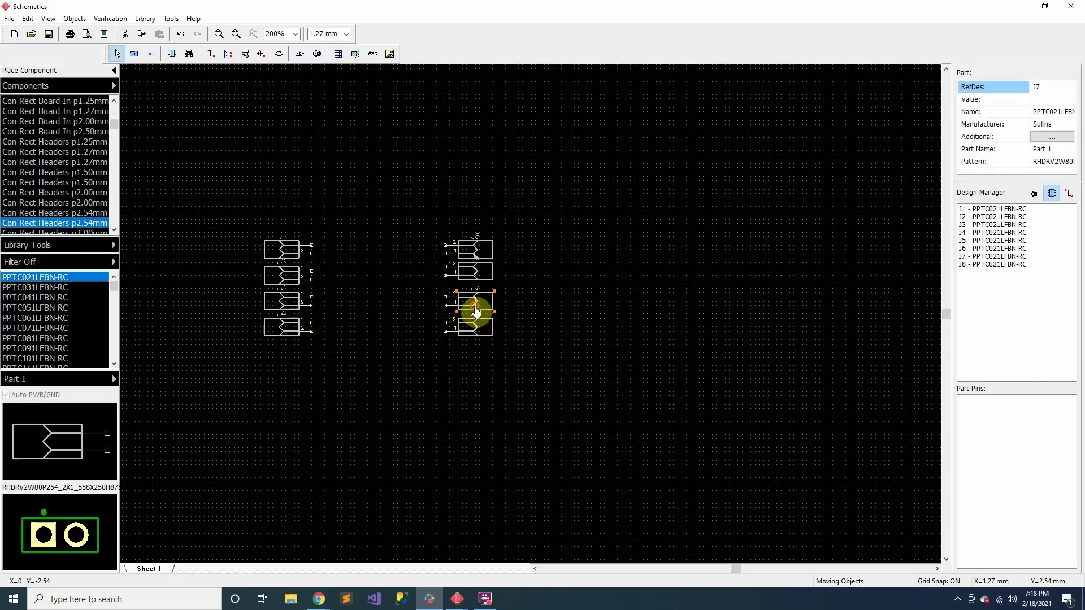
pyautogui.click(553, 275)
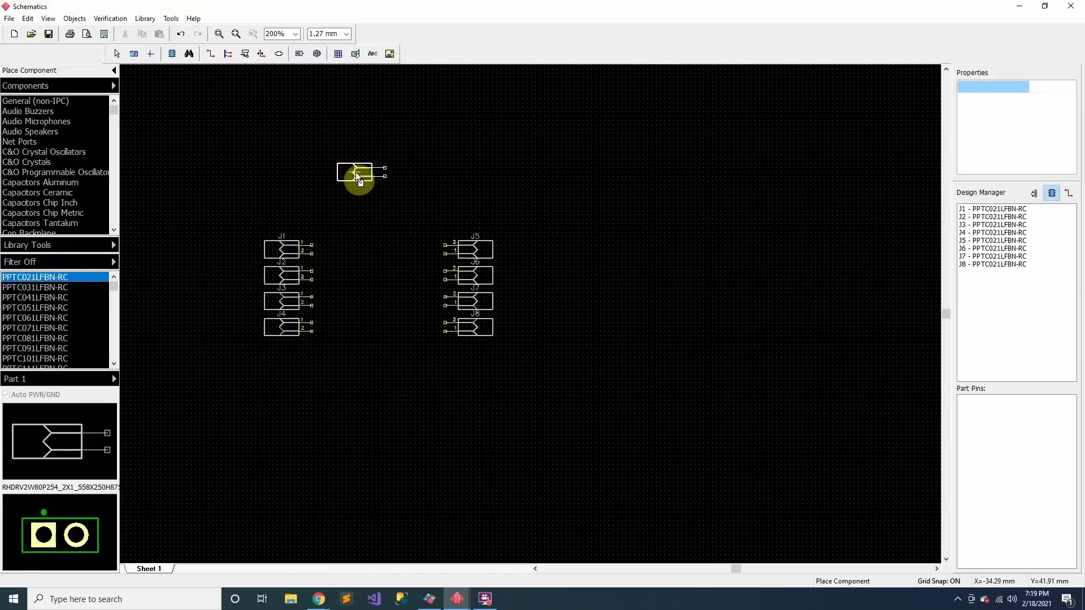
# - Place two more PPTC021LFBN-RC headers rotated vertically, one above and one below the columns, with pins facing inward
pyautogui.press('r')
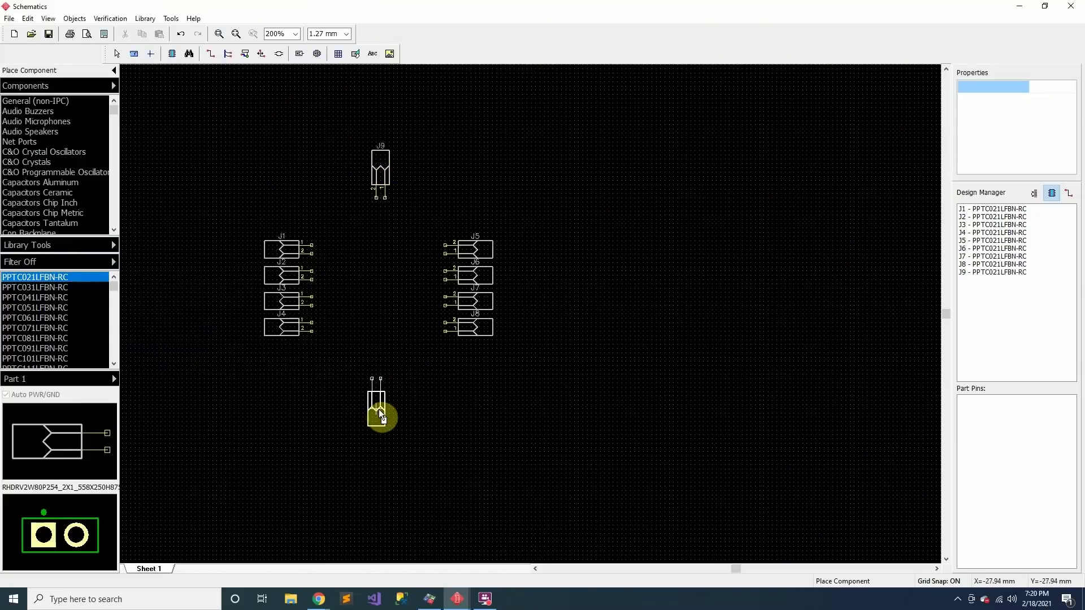
pyautogui.click(381, 408)
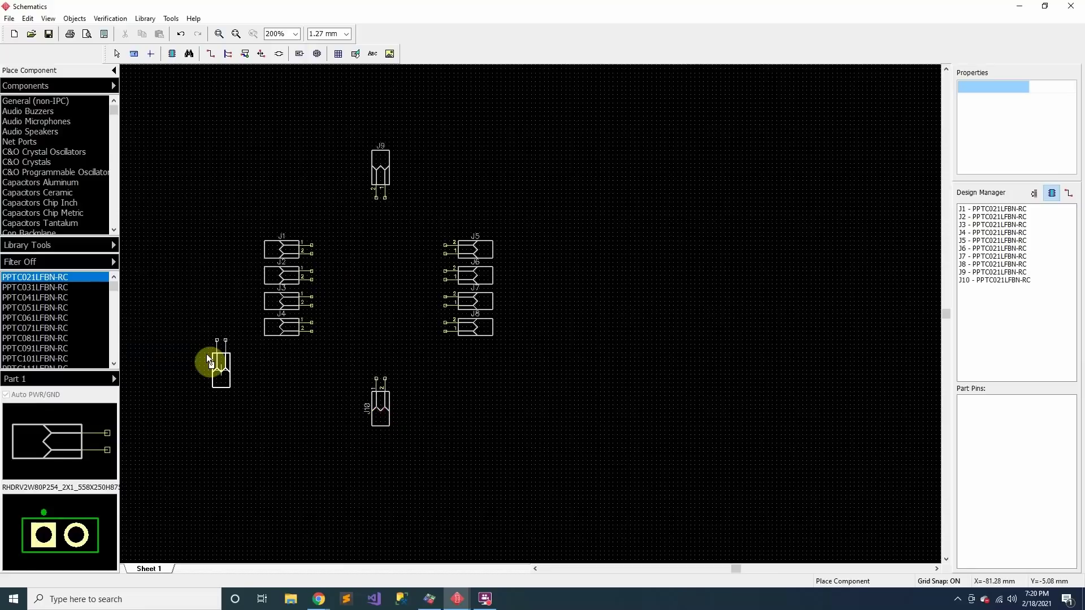
# - Wire pin 1 of J1 to pin 1 of J9, and connect pin 1 of J5 to that wire
pyautogui.click(210, 53)
pyautogui.click(314, 242)
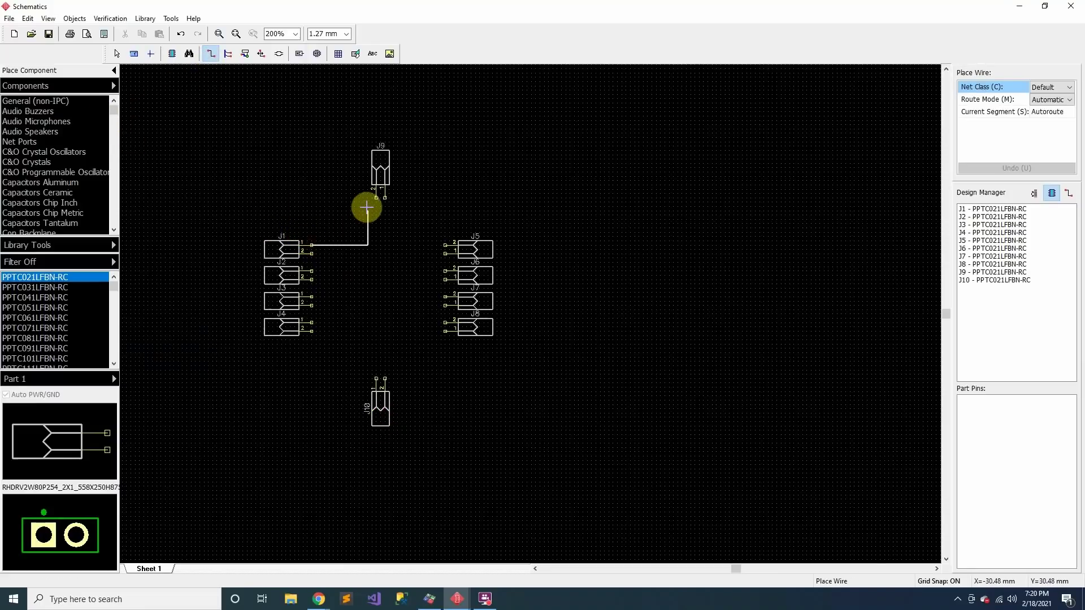
pyautogui.click(383, 198)
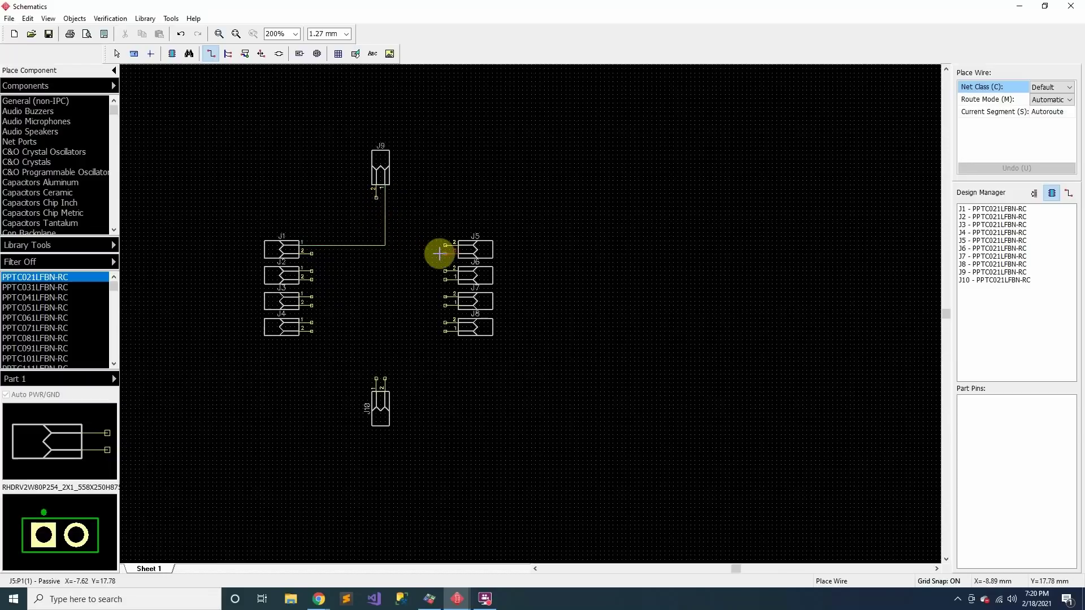
pyautogui.click(427, 254)
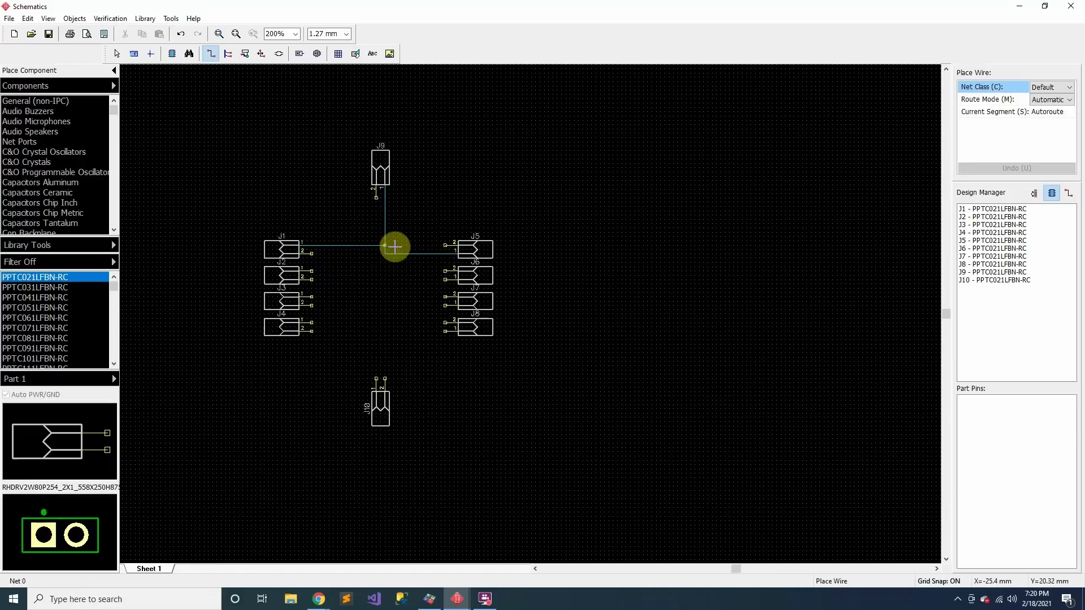
pyautogui.click(387, 245)
# - Extend the central vertical wire by connecting pin 1 of J6, J7 and J8 to it
pyautogui.click(446, 279)
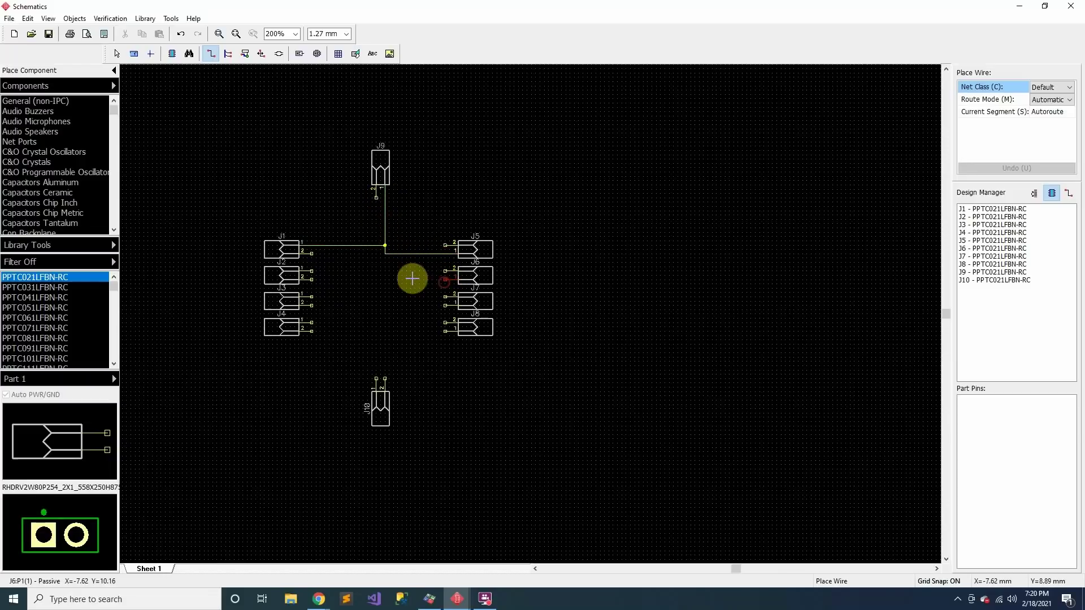
pyautogui.click(385, 254)
pyautogui.click(444, 305)
pyautogui.click(385, 279)
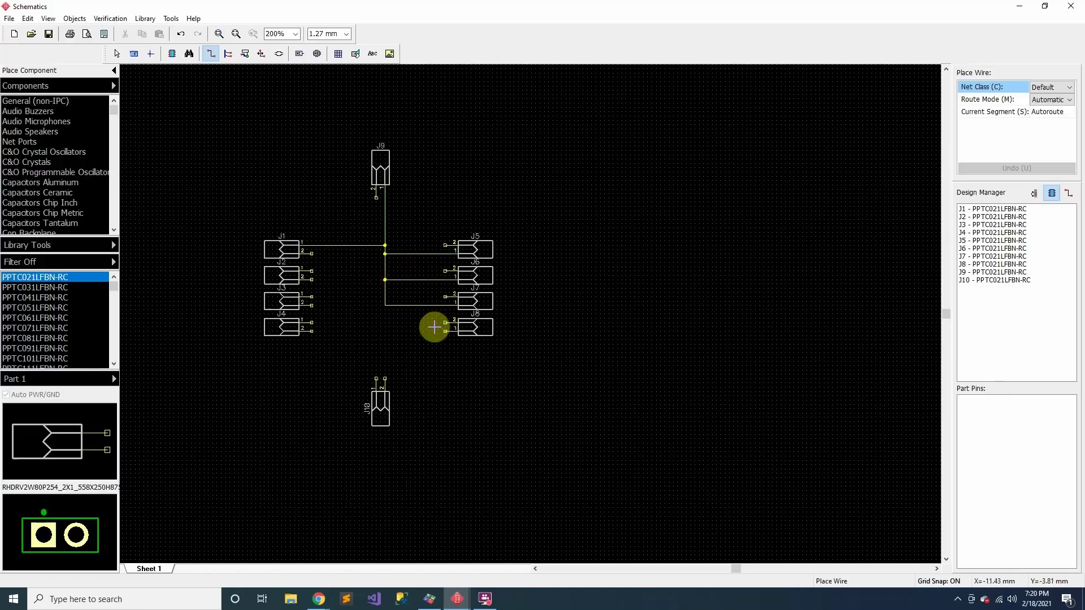
pyautogui.click(444, 332)
pyautogui.click(384, 306)
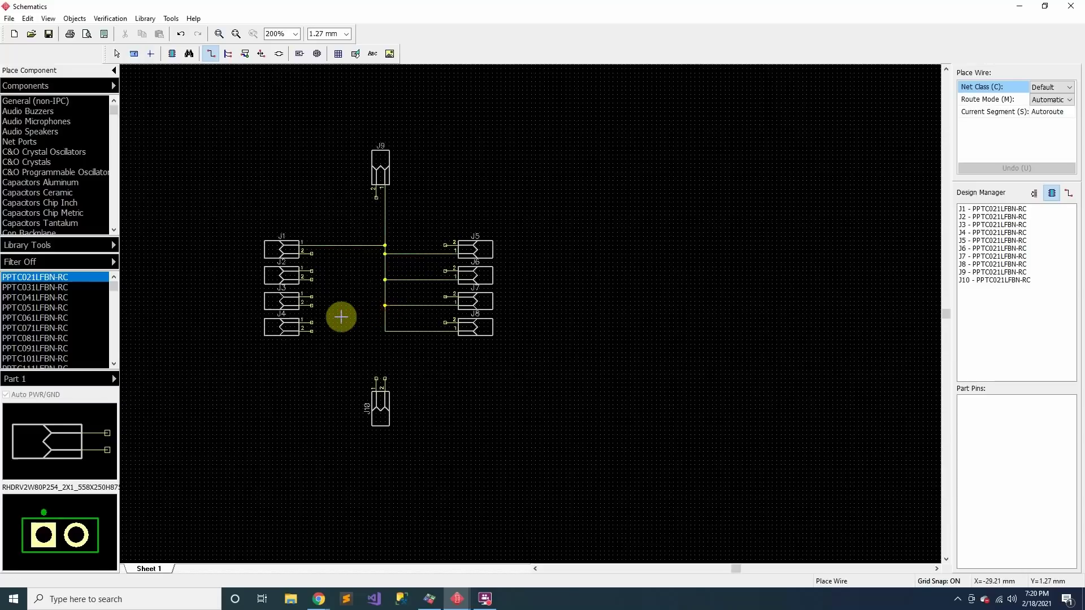
# - Wire pin 1 of J4, J3 and J2 straight across to the central vertical wire
pyautogui.click(311, 322)
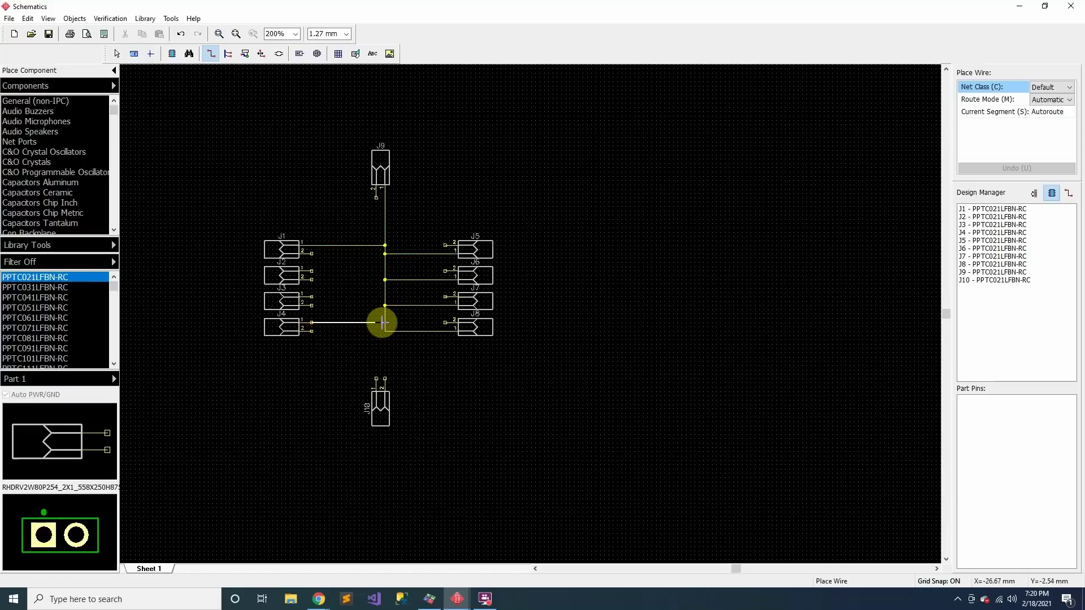
pyautogui.click(385, 323)
pyautogui.click(312, 296)
pyautogui.click(385, 297)
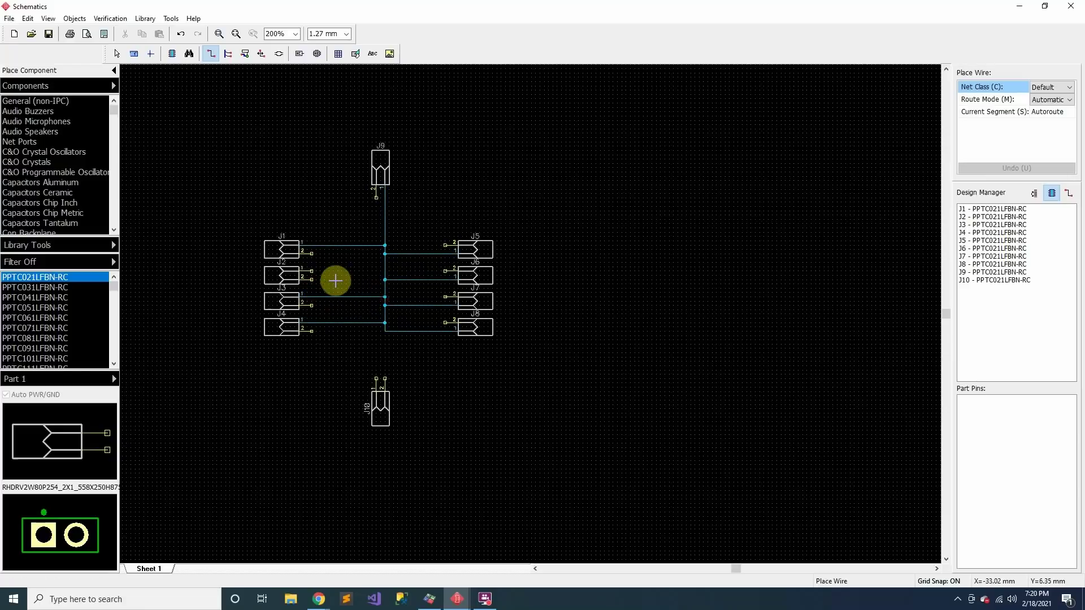
pyautogui.click(311, 271)
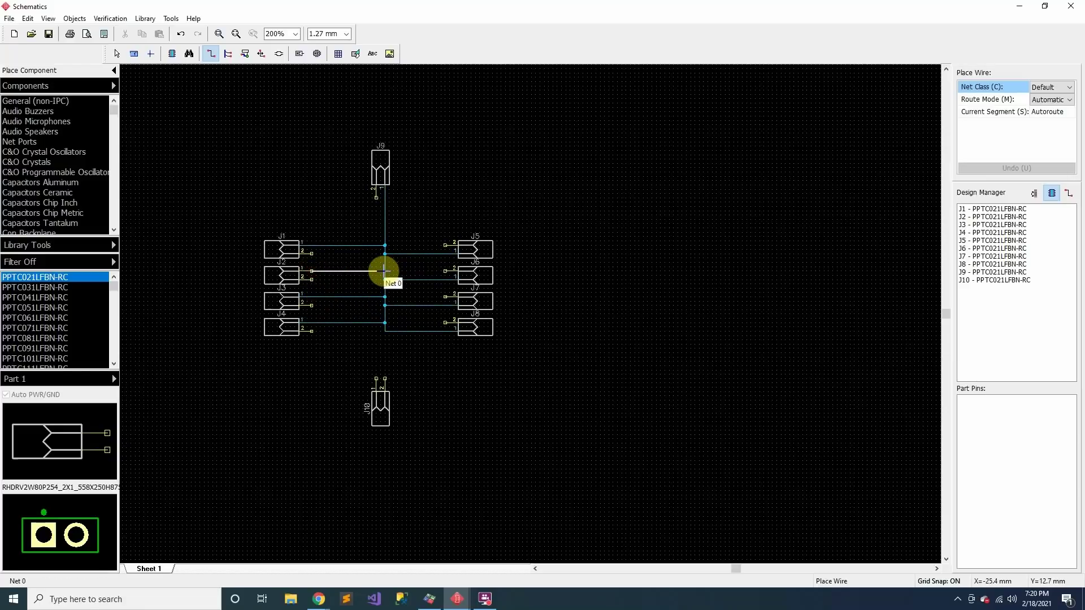
pyautogui.click(385, 271)
# - Wire pin 1 of J10 to the lower end of the central vertical wire
pyautogui.scroll(3, 415, 261)
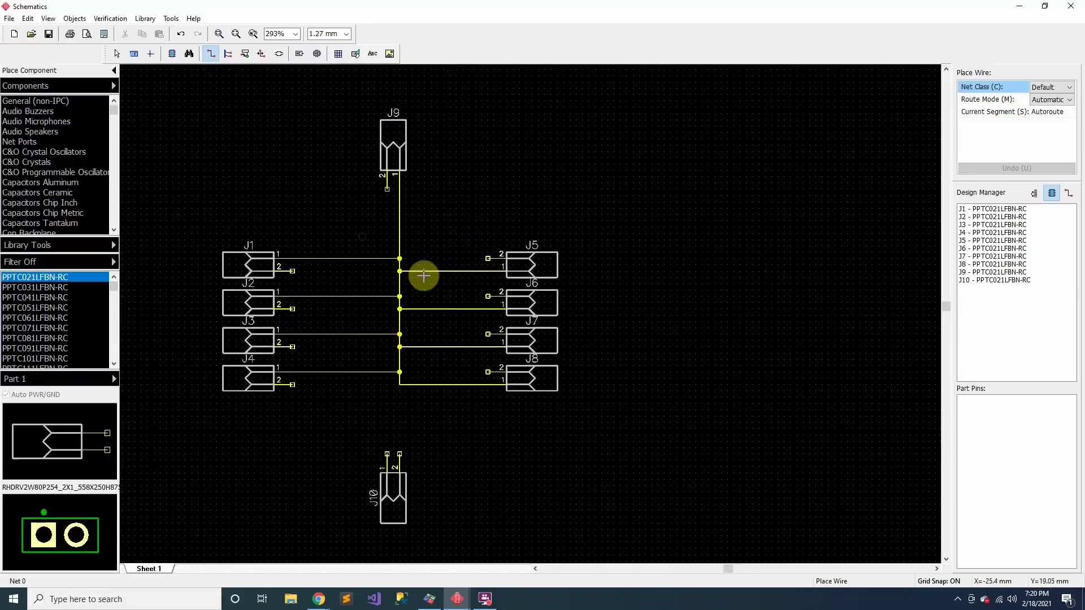
pyautogui.click(426, 451)
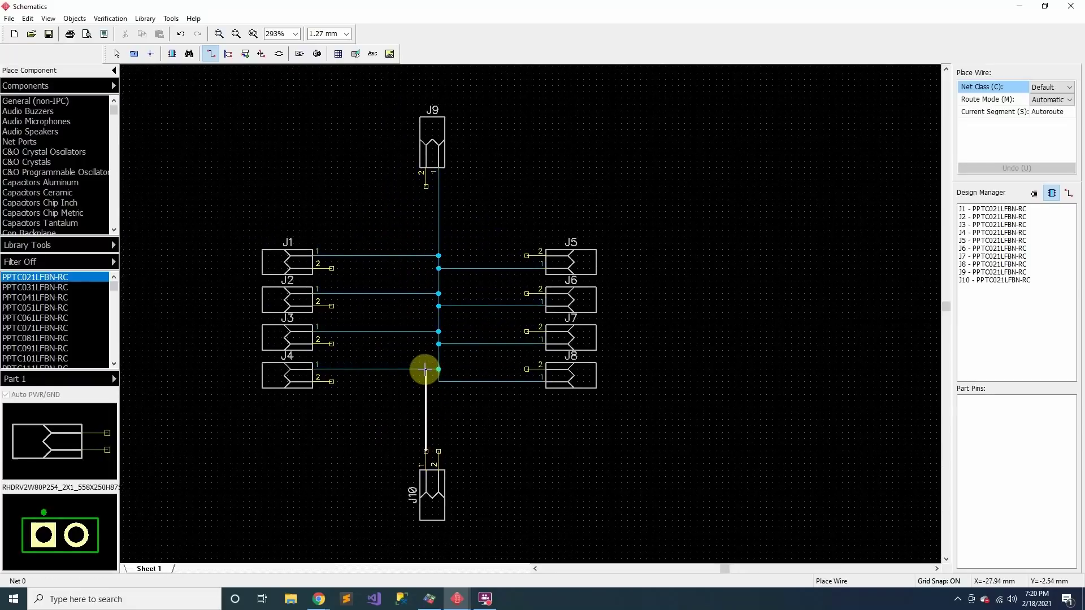
pyautogui.click(438, 382)
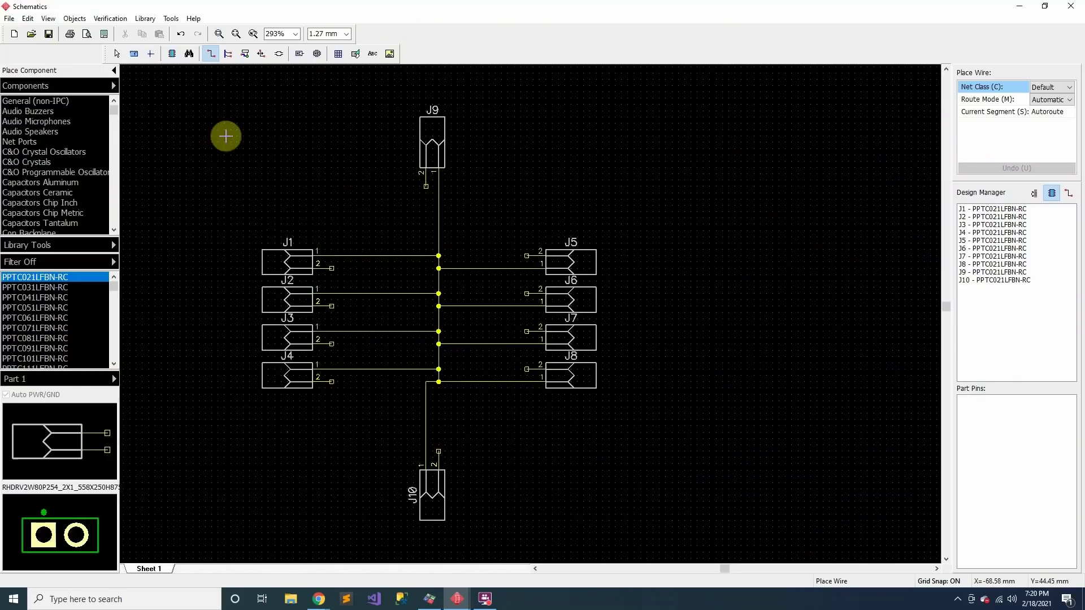
# - Place nine GND symbols from the Net Ports library, one near pin 2 of each header J1 to J9
pyautogui.click(35, 102)
pyautogui.click(48, 141)
pyautogui.scroll(-10, 54, 322)
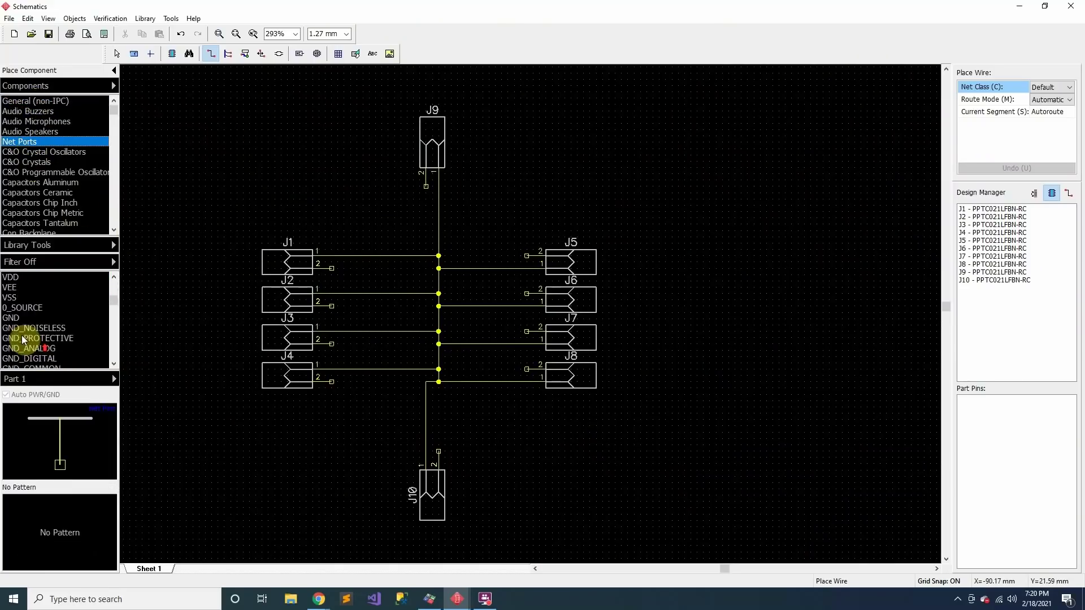
pyautogui.click(22, 317)
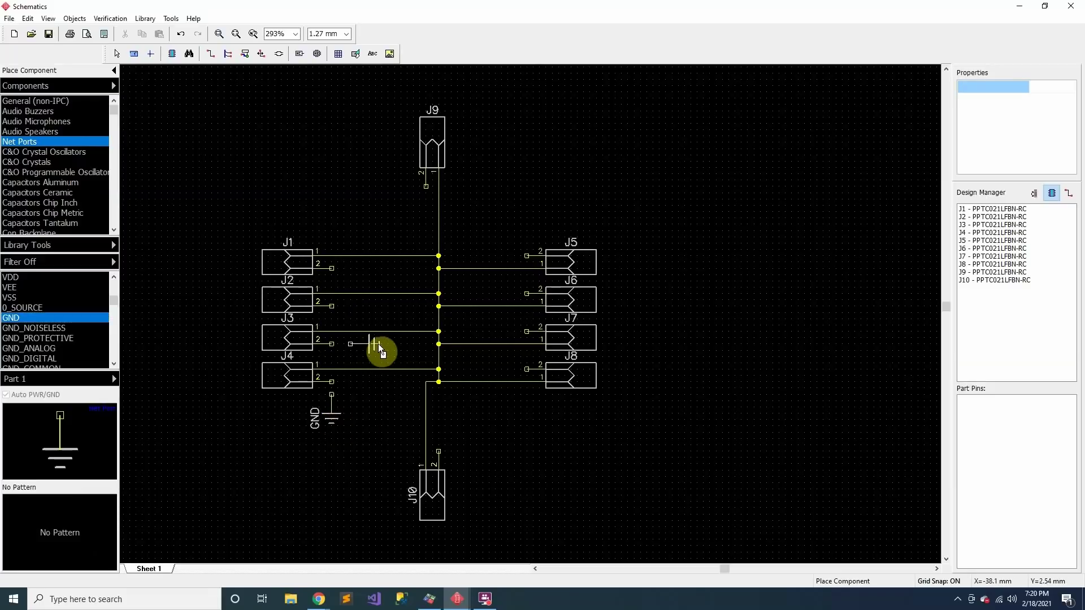
pyautogui.click(379, 314)
pyautogui.click(379, 277)
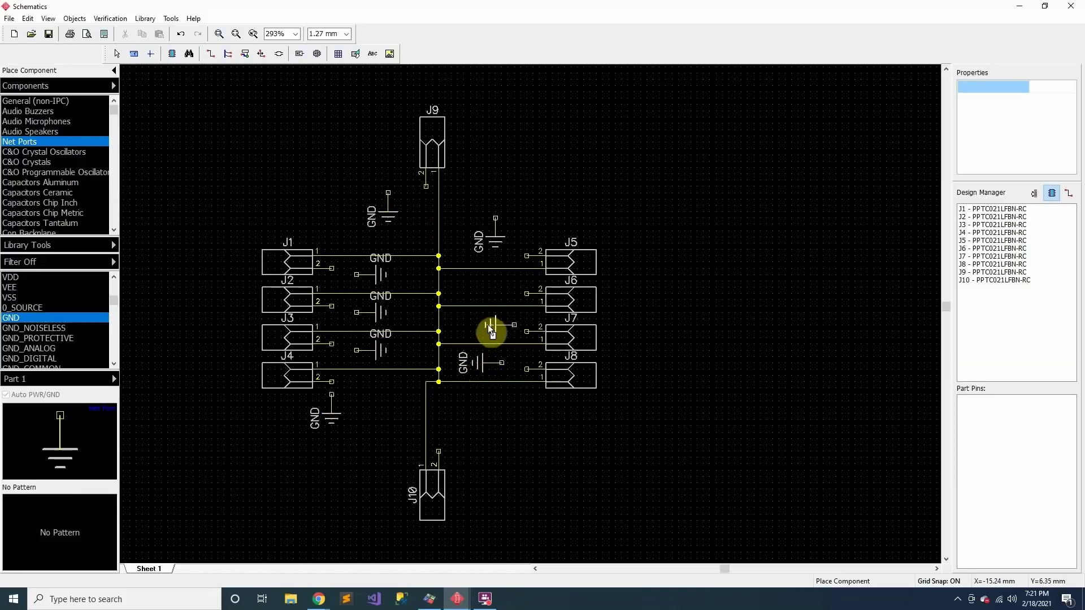
# - Wire the two upper GND symbols to pin 2 of J9 and pin 2 of J5
pyautogui.click(211, 53)
pyautogui.click(389, 193)
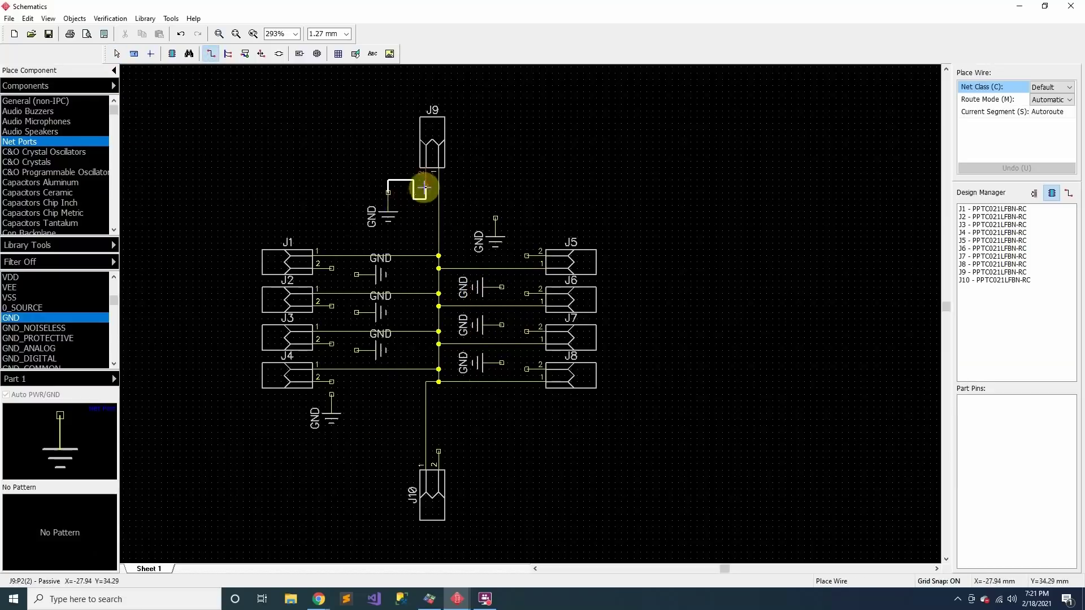
pyautogui.click(426, 187)
pyautogui.click(496, 218)
pyautogui.click(527, 255)
# - Wire pin 2 of J1, J2, J3 and J4 to their nearby GND symbols
pyautogui.click(356, 274)
pyautogui.click(331, 264)
pyautogui.click(356, 312)
pyautogui.click(331, 306)
pyautogui.click(356, 350)
pyautogui.click(331, 344)
pyautogui.click(331, 394)
pyautogui.click(331, 381)
# - Wire the GND symbols beside J8, J7 and J6 to pin 2 of those headers
pyautogui.click(502, 363)
pyautogui.click(526, 369)
pyautogui.click(502, 325)
pyautogui.click(527, 332)
pyautogui.click(502, 287)
pyautogui.click(527, 293)
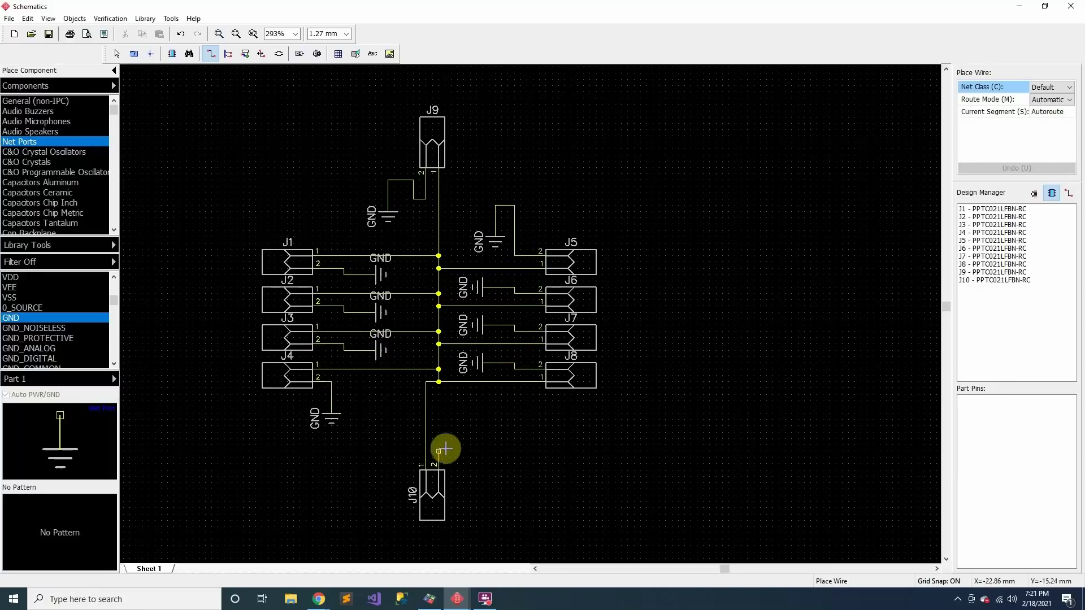
# - Place a GND symbol beside J10 and wire it to pin 2 of J10
pyautogui.click(43, 317)
pyautogui.click(502, 458)
pyautogui.click(438, 451)
pyautogui.click(502, 458)
pyautogui.click(117, 53)
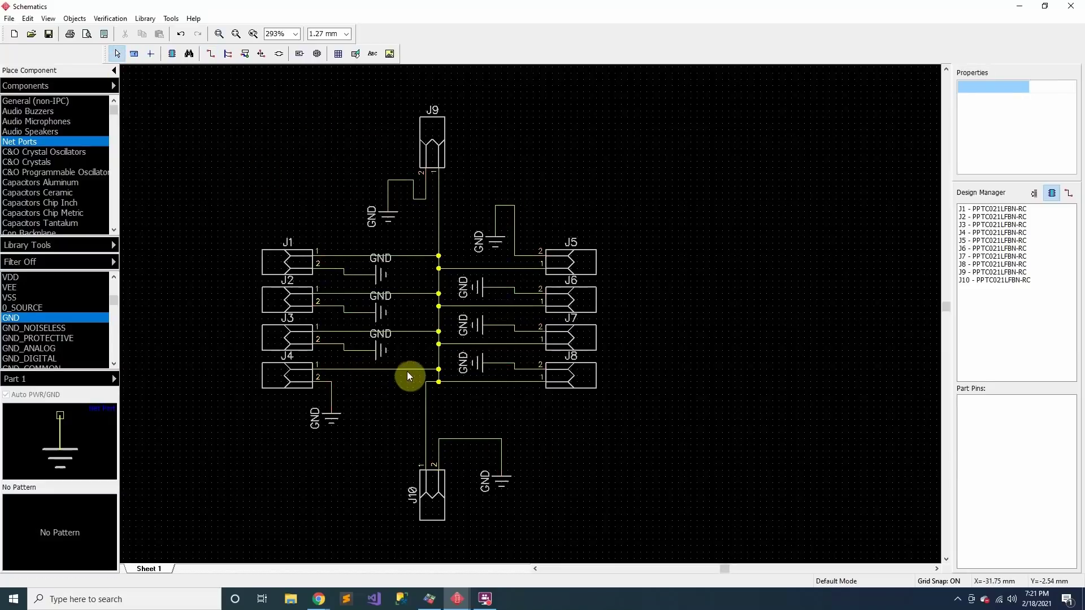
# - Save the schematic as PowerDistBoard in the FliteTest folder
pyautogui.click(9, 18)
pyautogui.click(23, 50)
pyautogui.click(628, 202)
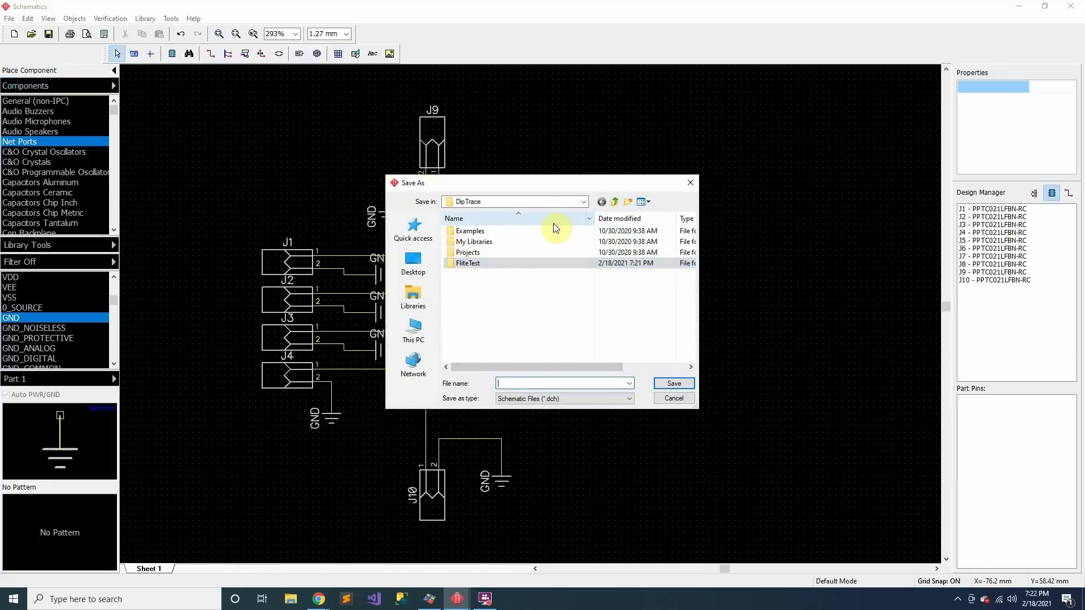
pyautogui.doubleClick(468, 263)
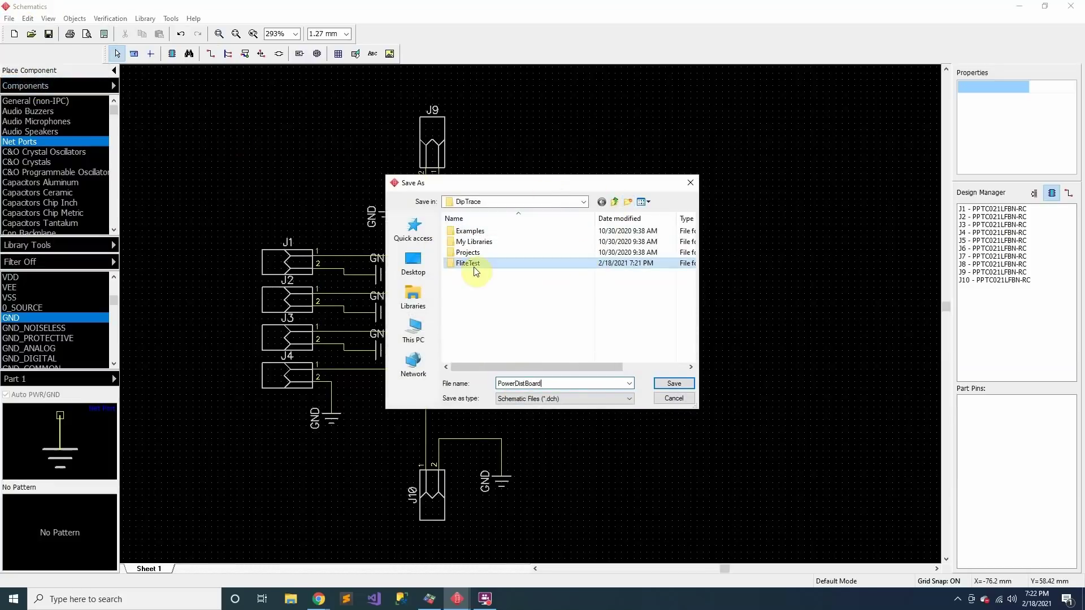
pyautogui.click(674, 383)
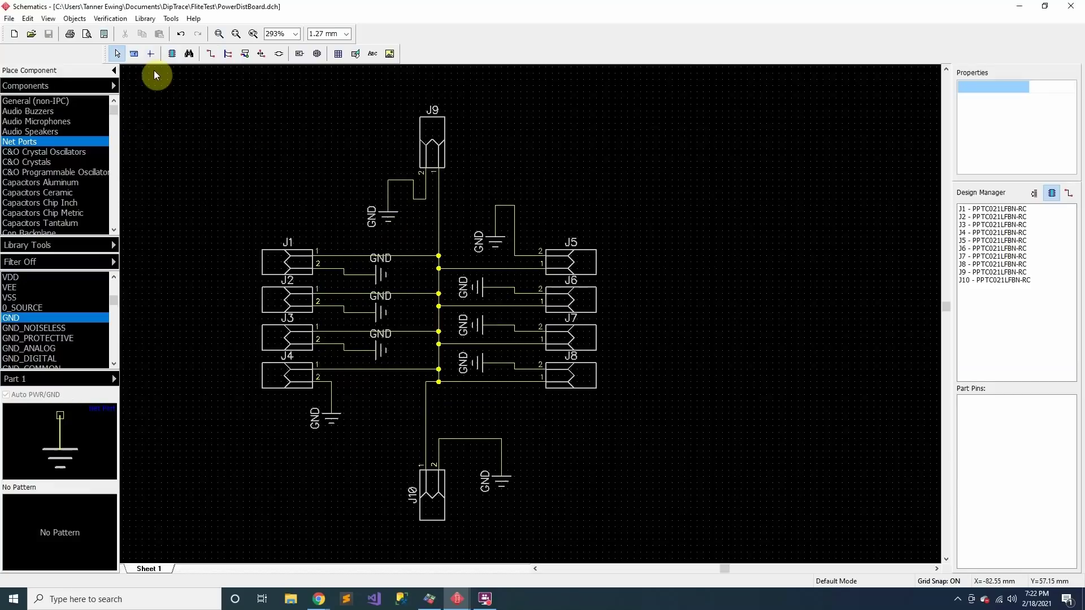
pyautogui.click(9, 18)
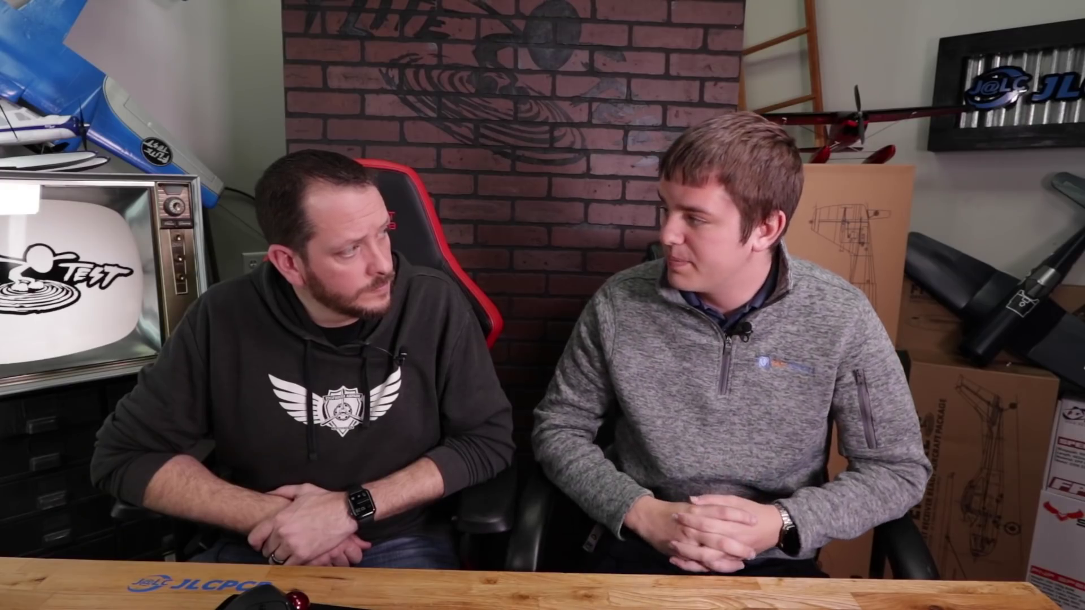
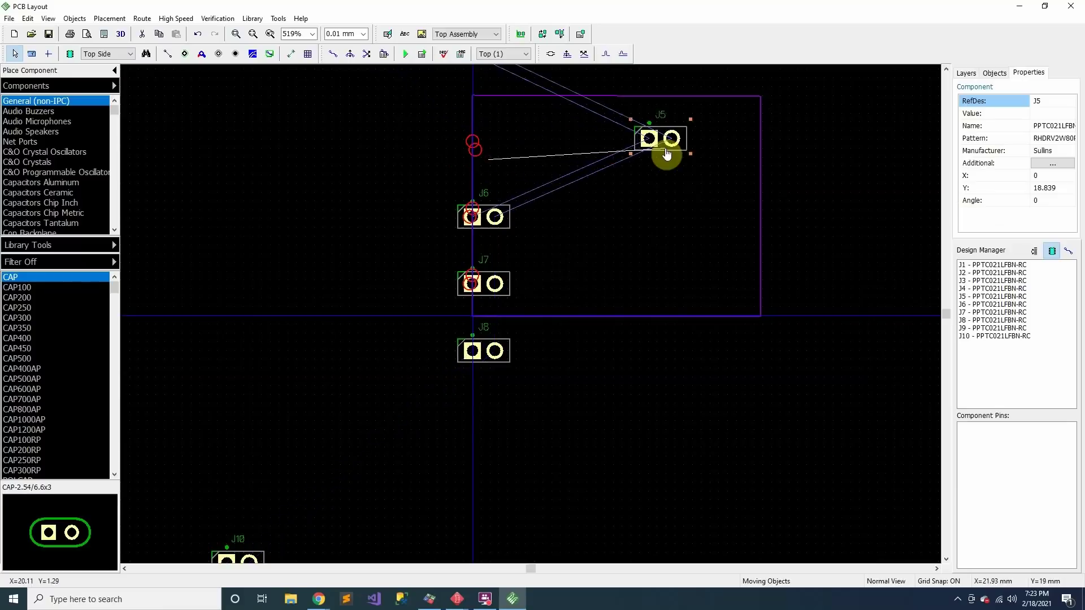
# - Rotate headers J5, J6, J7 and J8 upright and stack them inside the board outline along its right edge
pyautogui.press('r')
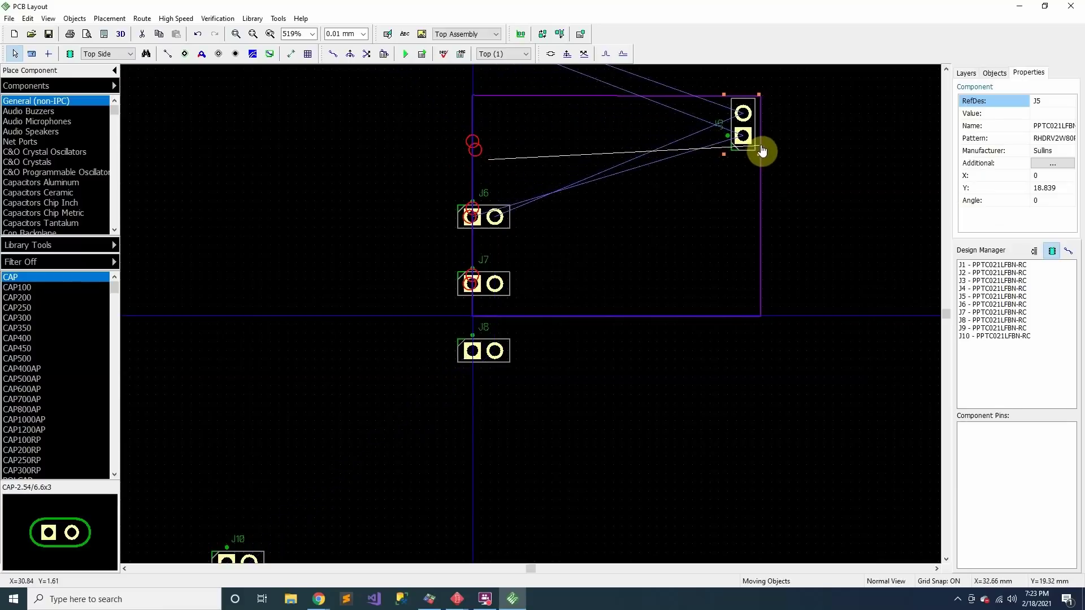
pyautogui.press('r')
pyautogui.moveTo(487, 225); pyautogui.dragTo(761, 195)
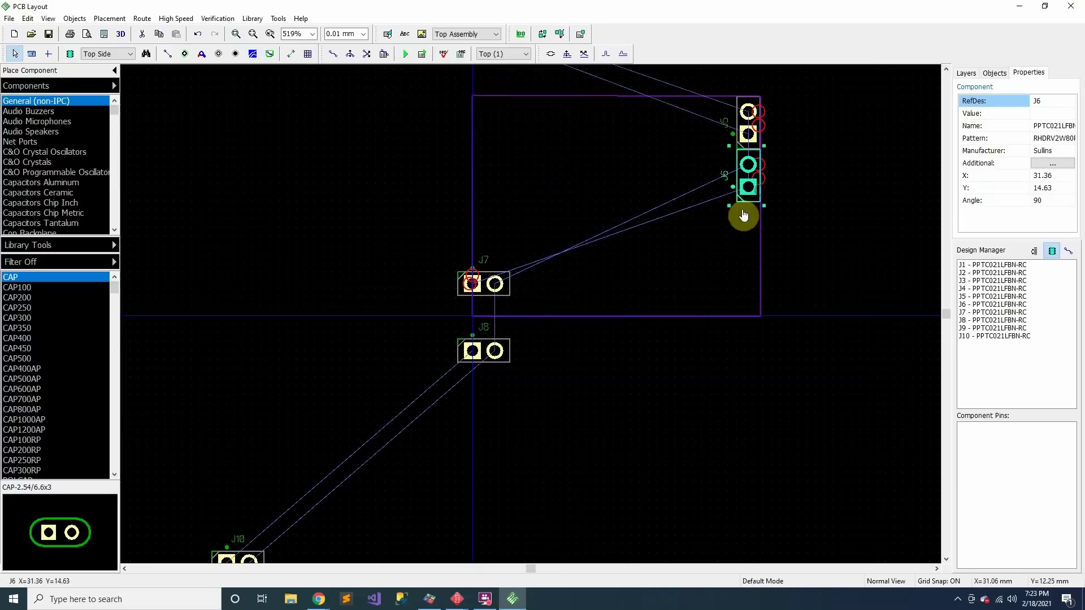
pyautogui.moveTo(480, 285); pyautogui.dragTo(755, 255)
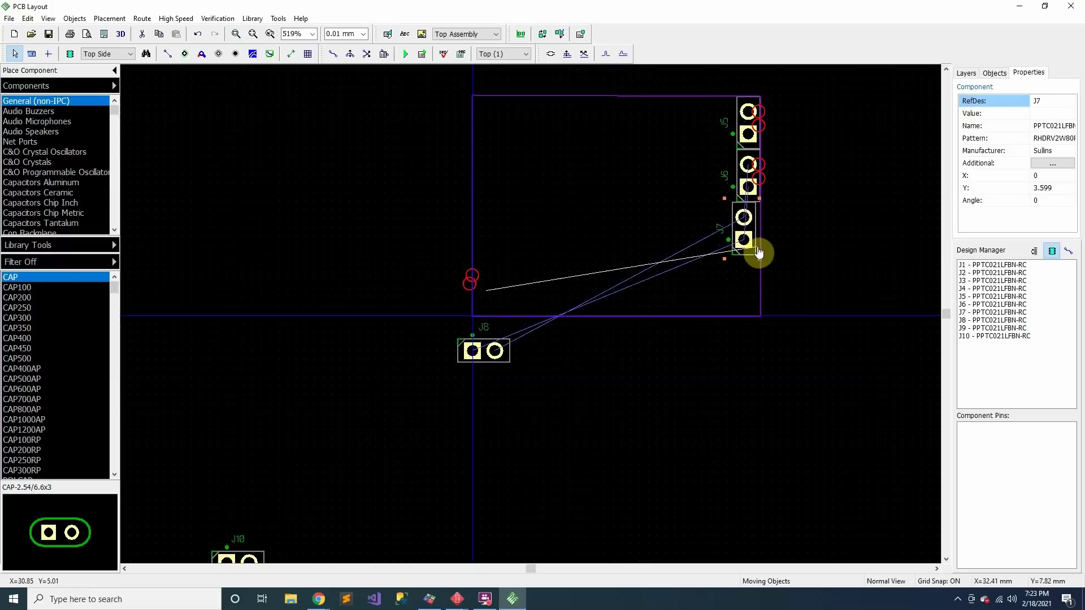
pyautogui.moveTo(755, 255); pyautogui.dragTo(763, 253)
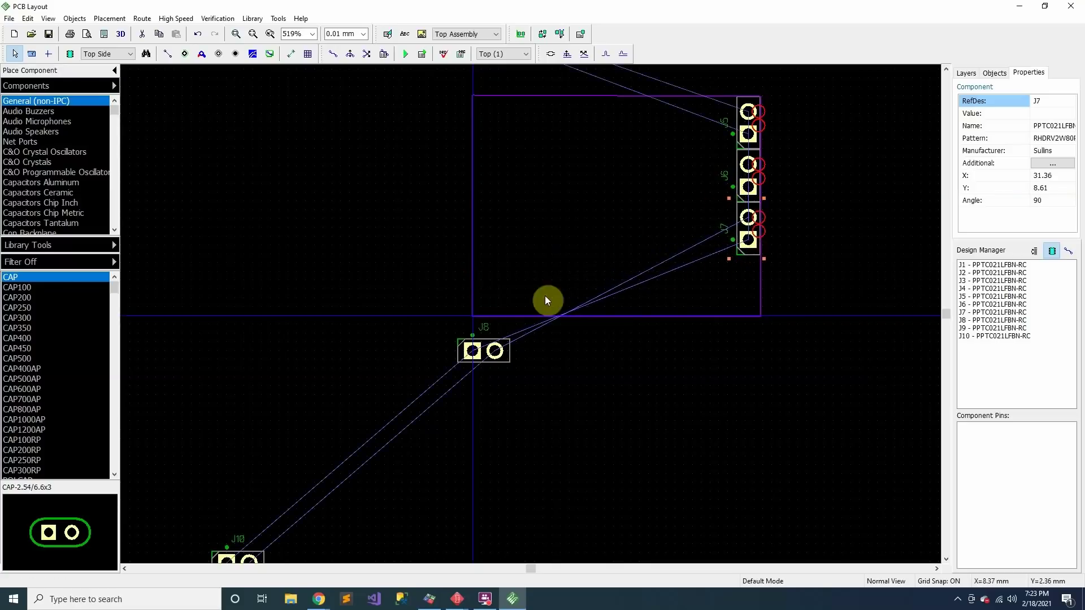
pyautogui.moveTo(484, 362); pyautogui.dragTo(761, 304)
pyautogui.press('r')
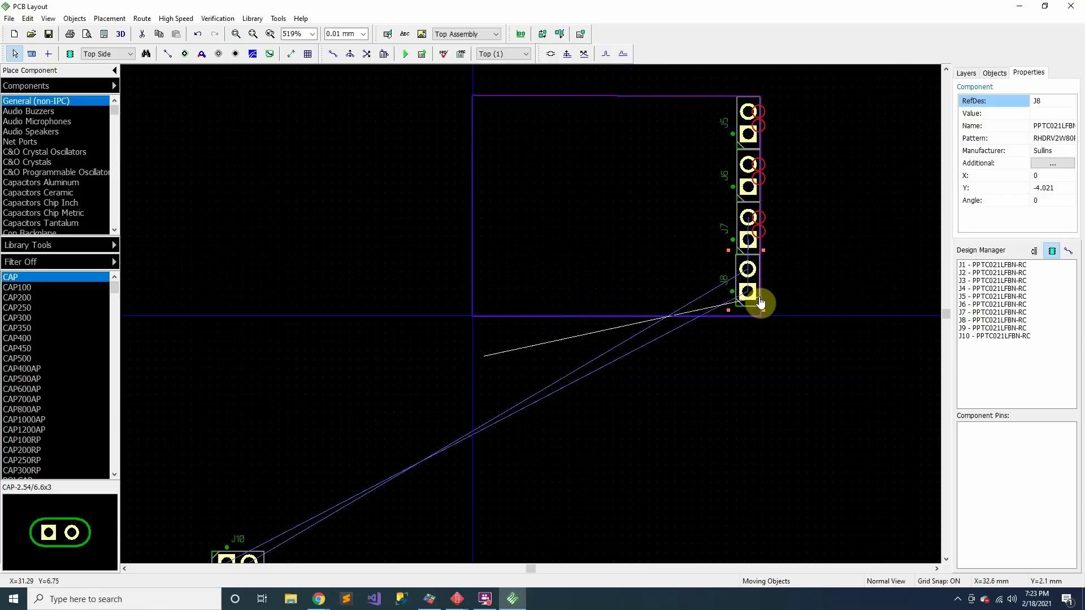
# - Move J10 to the board's bottom edge and J9 to its top edge
pyautogui.moveTo(243, 561); pyautogui.dragTo(632, 303)
pyautogui.moveTo(497, 322); pyautogui.dragTo(514, 460, button='middle')
pyautogui.moveTo(249, 99); pyautogui.dragTo(659, 272)
# - Stack headers J1, J2, J3 and J4 upright along the board's left edge
pyautogui.scroll(-2, 622, 358)
pyautogui.moveTo(291, 321); pyautogui.dragTo(627, 318)
pyautogui.moveTo(291, 380); pyautogui.dragTo(627, 356)
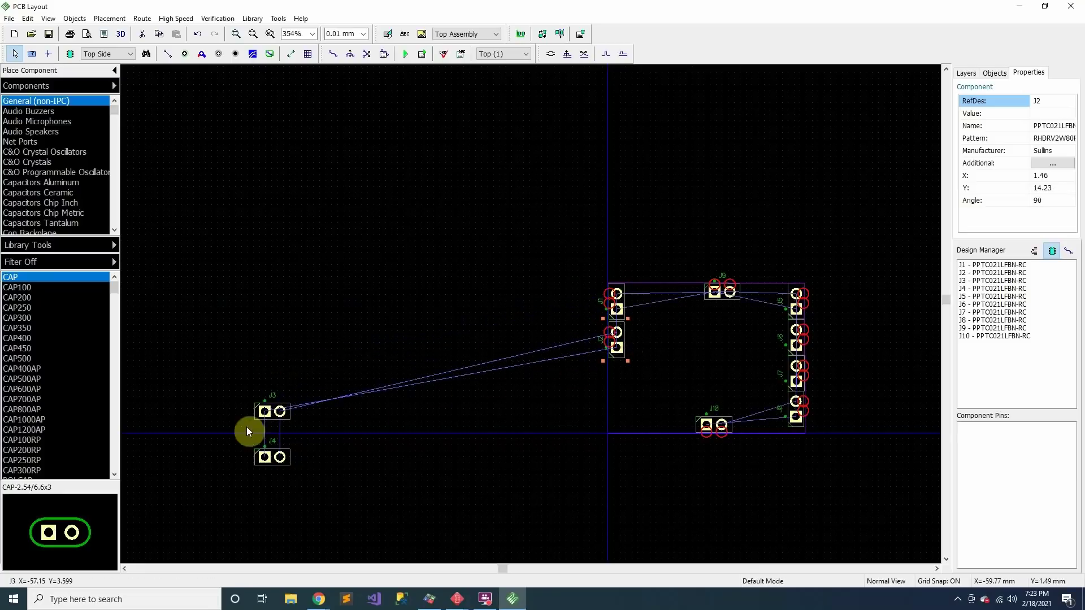
pyautogui.moveTo(266, 412); pyautogui.dragTo(632, 404)
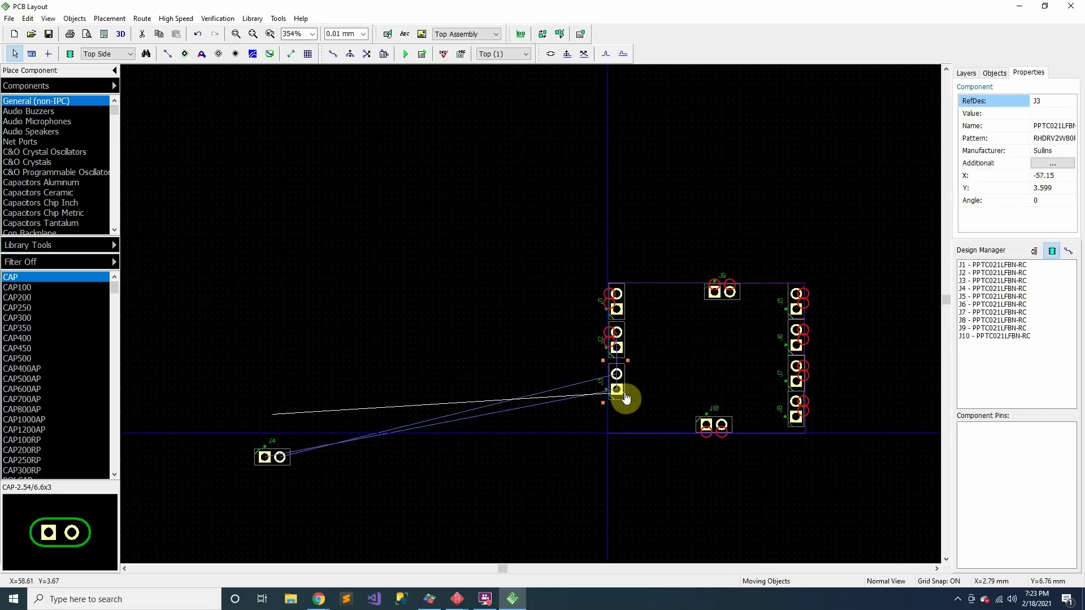
pyautogui.moveTo(626, 398); pyautogui.dragTo(626, 398)
pyautogui.moveTo(270, 475); pyautogui.dragTo(626, 451)
# - Adjust the positions of J8, J7 and J6 to space the right header column evenly
pyautogui.scroll(3, 564, 371)
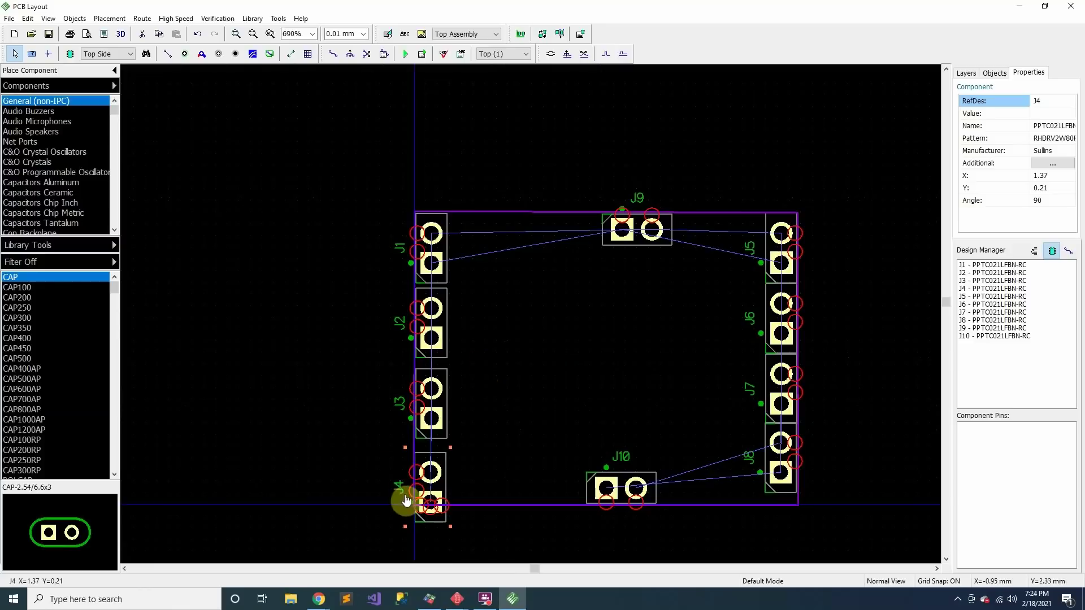
pyautogui.scroll(2, 510, 427)
pyautogui.moveTo(856, 465); pyautogui.dragTo(855, 483)
pyautogui.moveTo(846, 376); pyautogui.dragTo(844, 376)
pyautogui.moveTo(848, 263); pyautogui.dragTo(850, 267)
pyautogui.click(848, 263)
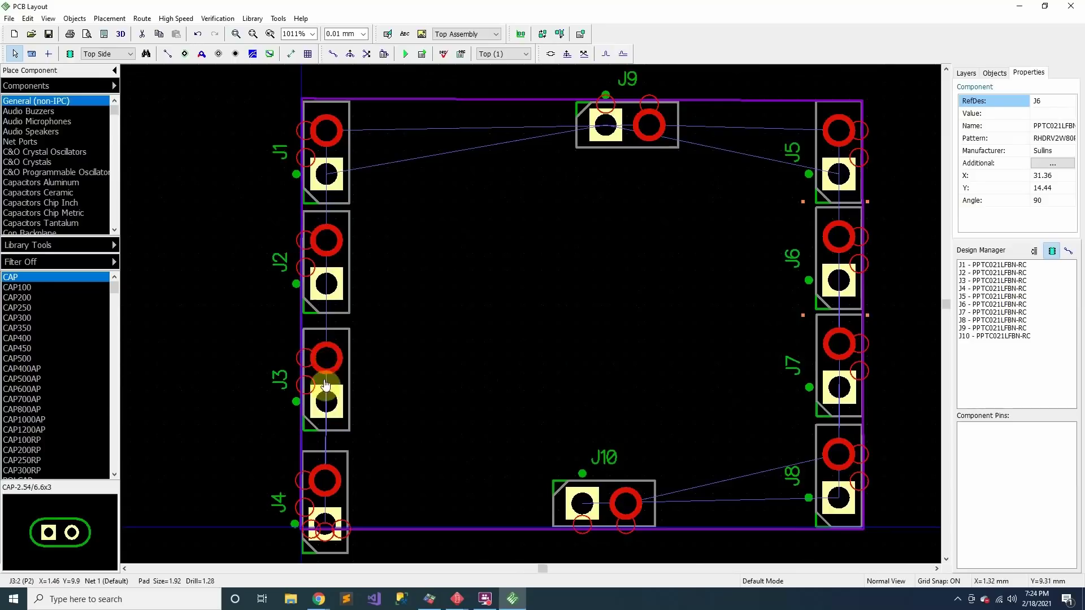
# - Shift J4 up inside the board outline and adjust J3, J1 and J2 to space the left column evenly
pyautogui.moveTo(327, 500); pyautogui.dragTo(326, 476)
pyautogui.click(326, 476)
pyautogui.moveTo(331, 395); pyautogui.dragTo(334, 367)
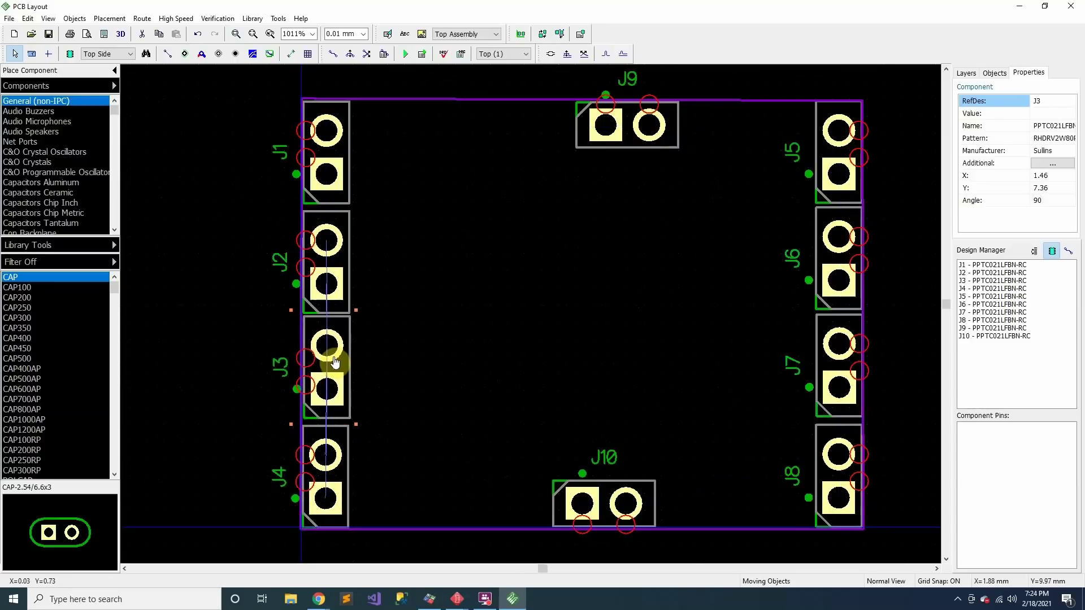
pyautogui.click(333, 362)
pyautogui.moveTo(333, 179); pyautogui.dragTo(332, 179)
pyautogui.moveTo(334, 276); pyautogui.dragTo(336, 270)
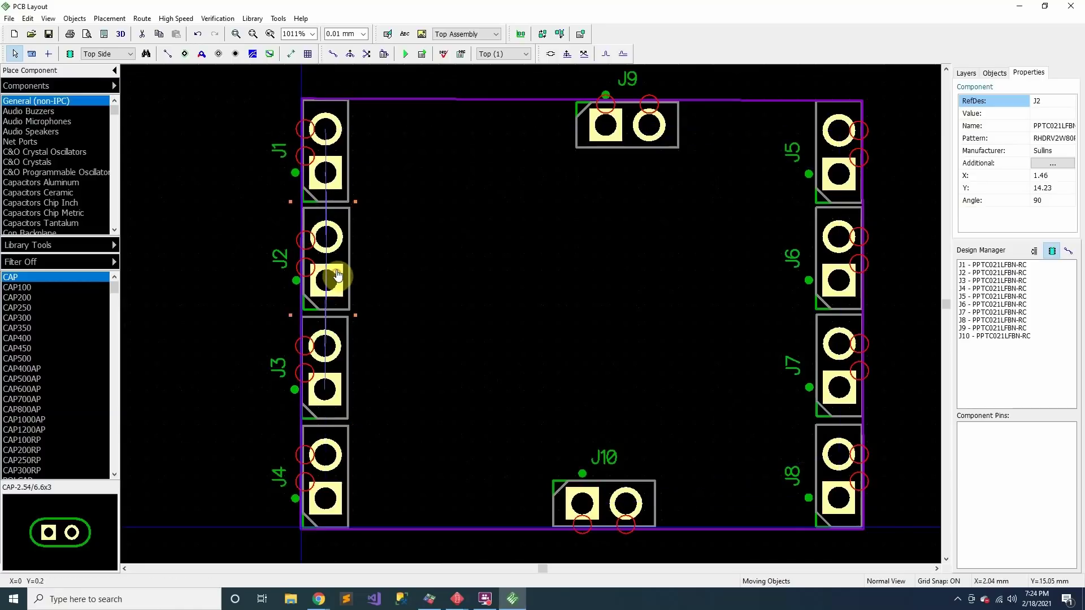
# - Shift J9 and J10 slightly left along the board's top and bottom edges, keeping both headers horizontal
pyautogui.moveTo(631, 131); pyautogui.dragTo(594, 134)
pyautogui.press('r')
pyautogui.press('r')
pyautogui.press('r')
pyautogui.press('r')
pyautogui.moveTo(604, 488); pyautogui.dragTo(586, 490)
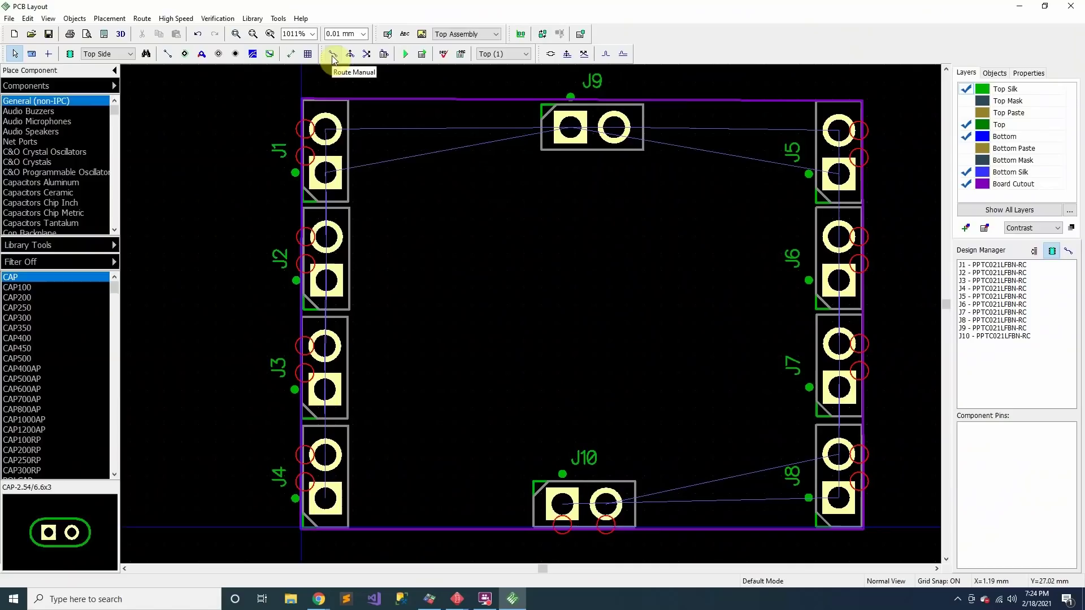
# - Manually route 1 mm wide top-layer traces from J1's round pad to J9's round pad and on to J5's round pad
pyautogui.click(333, 54)
pyautogui.click(323, 130)
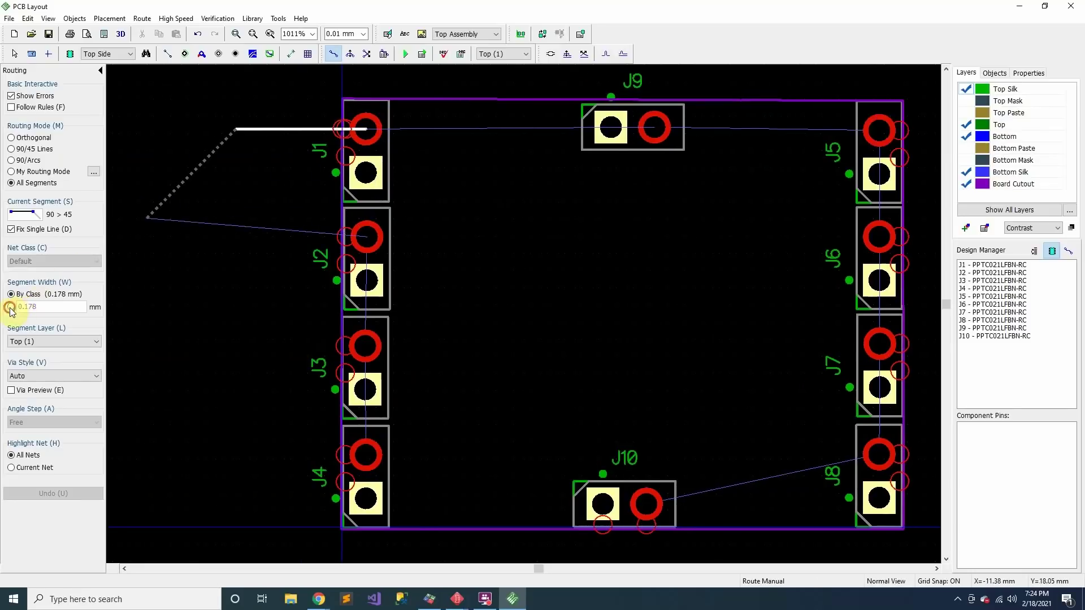
pyautogui.moveTo(37, 306); pyautogui.dragTo(25, 307)
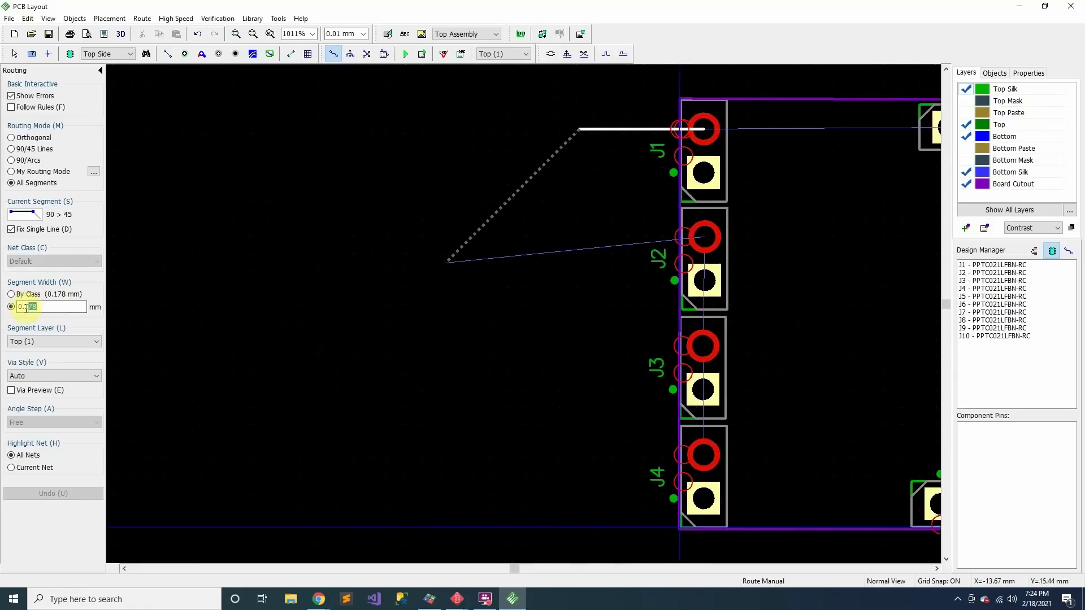
pyautogui.write('5')
pyautogui.press('Return')
pyautogui.write('1')
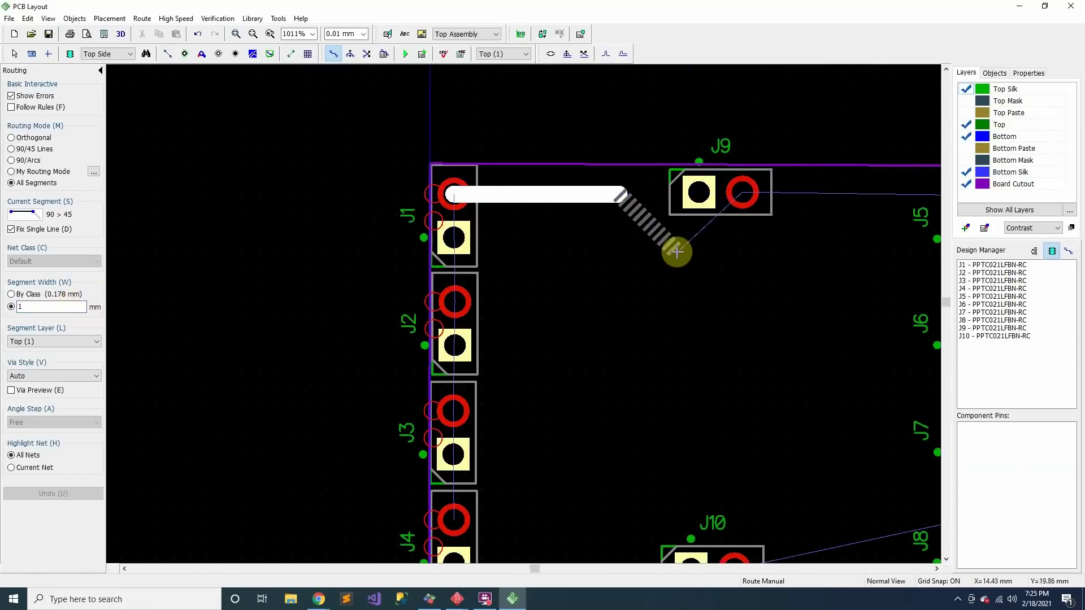
pyautogui.click(675, 265)
pyautogui.click(724, 269)
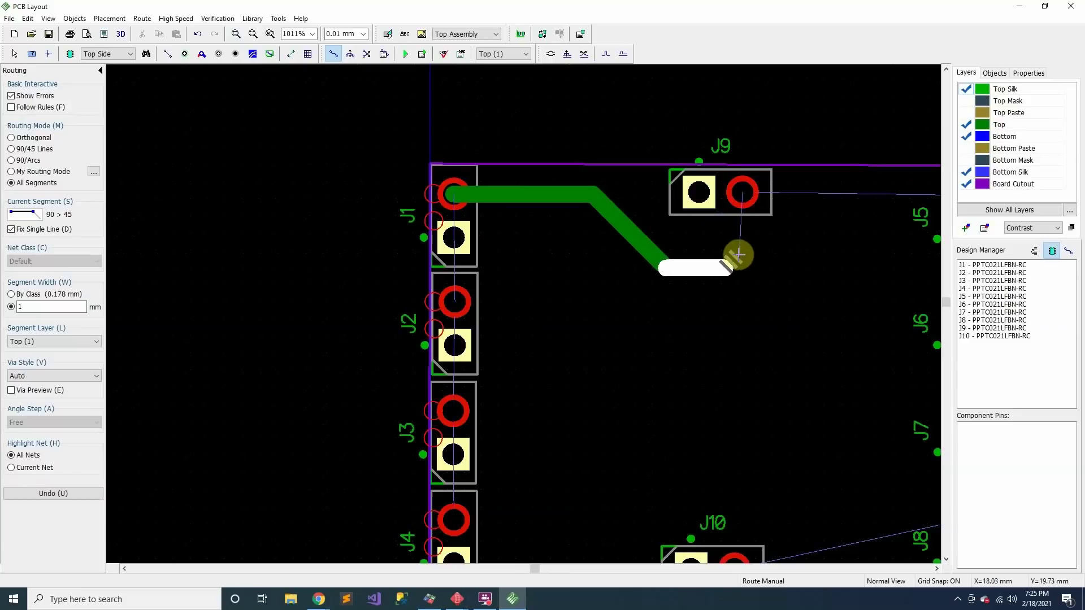
pyautogui.click(742, 192)
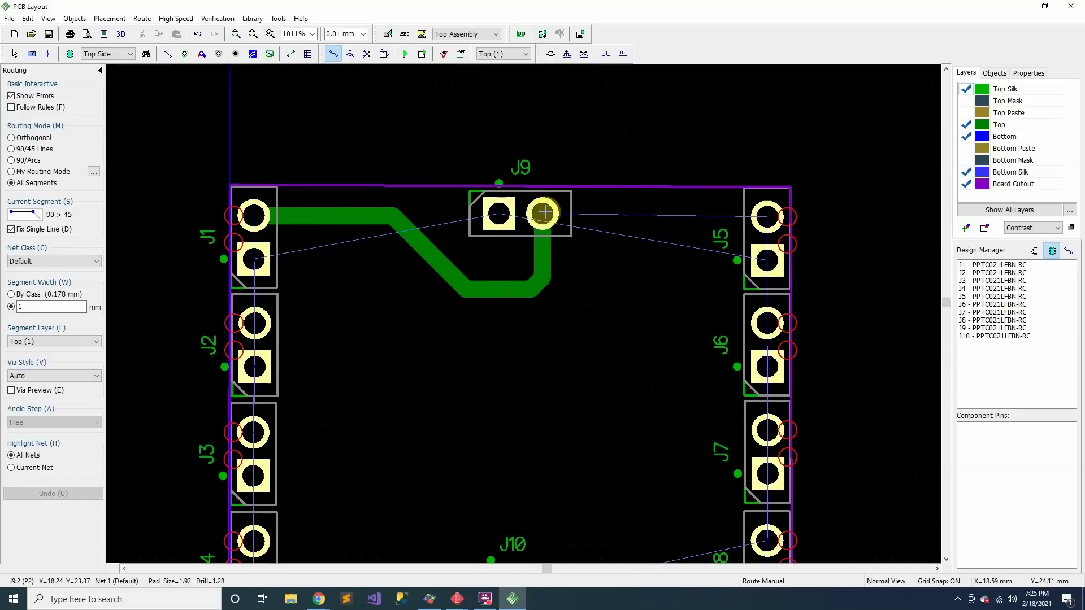
pyautogui.click(553, 209)
pyautogui.click(767, 216)
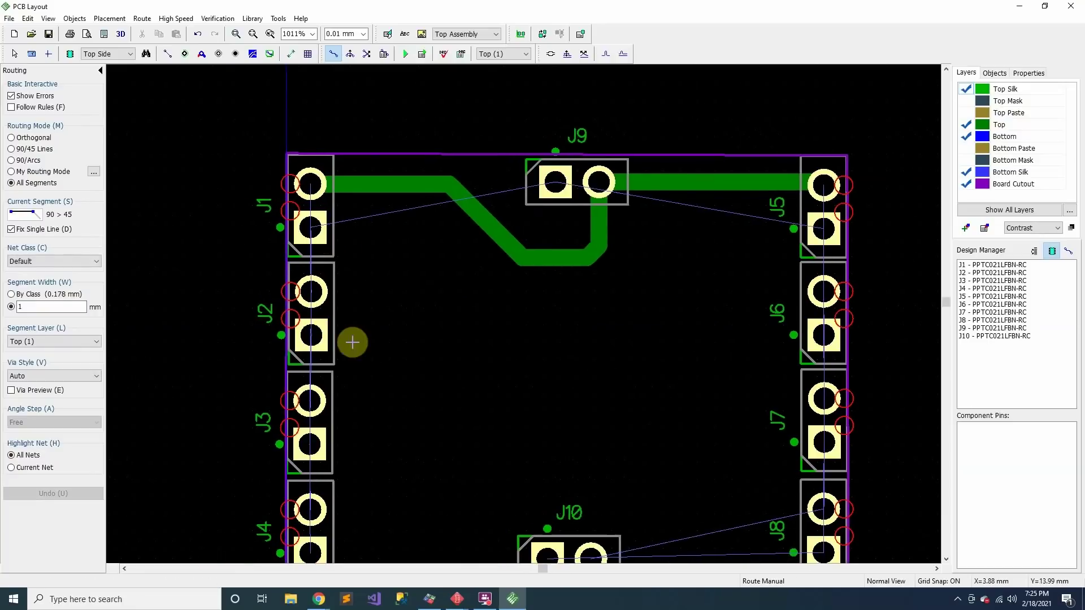
# - Route the round pads of J2, J3 and J4 into the existing trace leading to J9
pyautogui.click(302, 291)
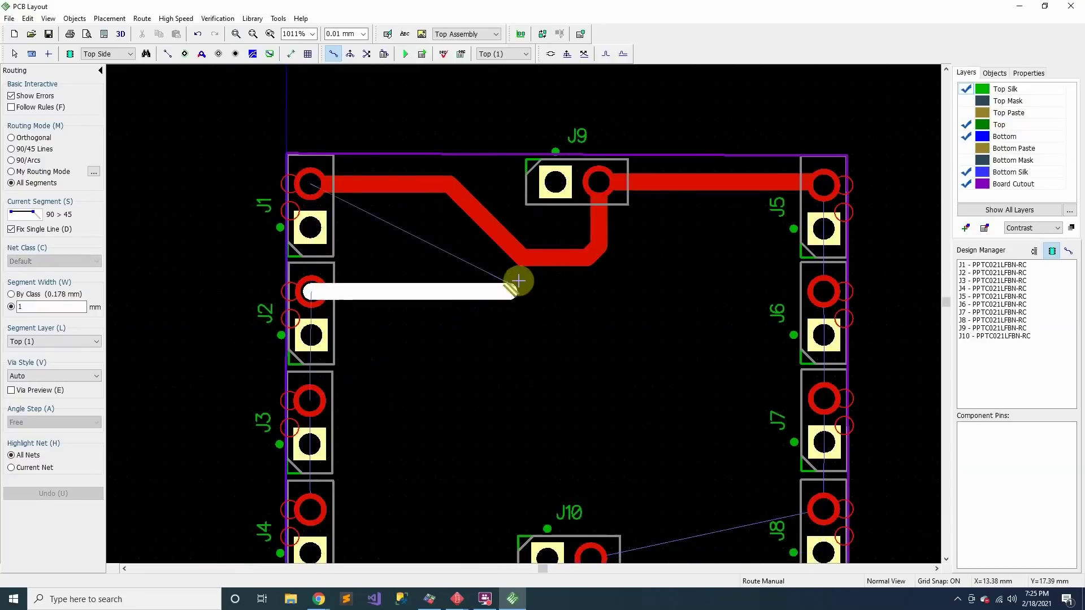
pyautogui.click(574, 259)
pyautogui.click(291, 335)
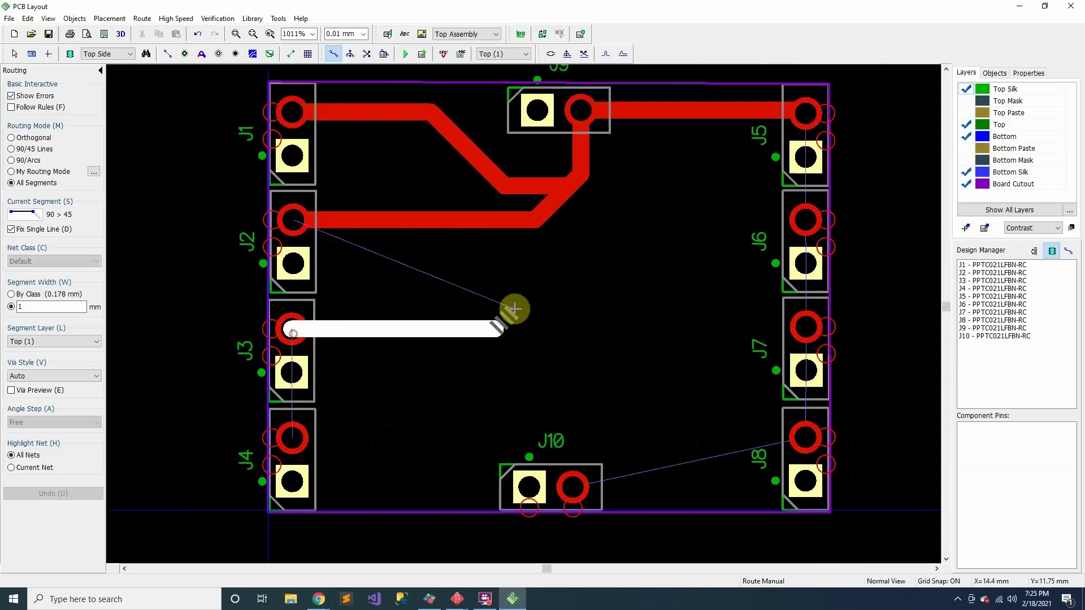
pyautogui.click(537, 226)
pyautogui.click(292, 438)
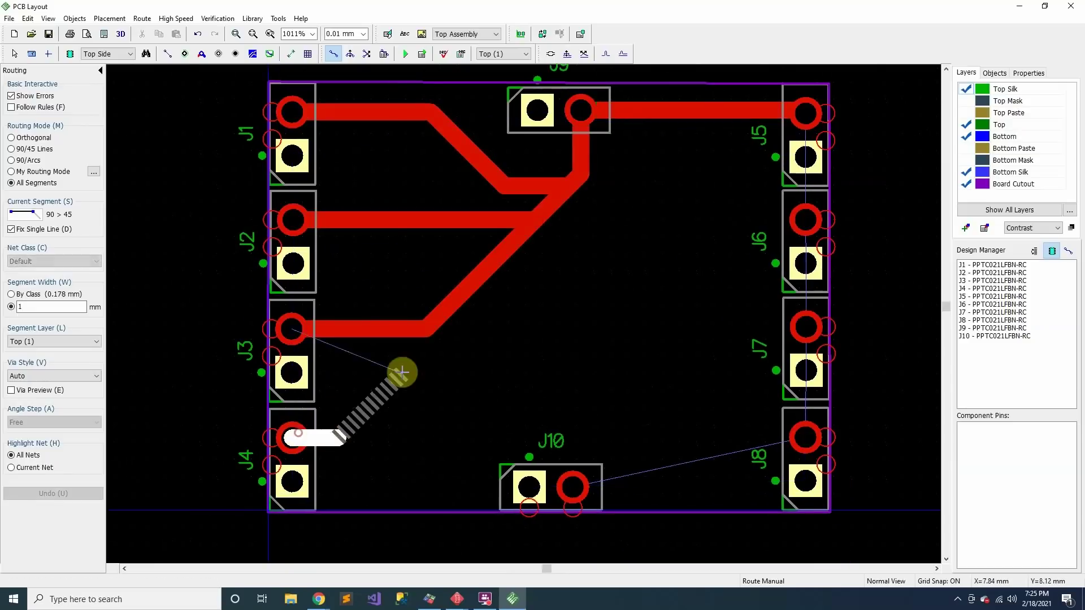
pyautogui.click(428, 332)
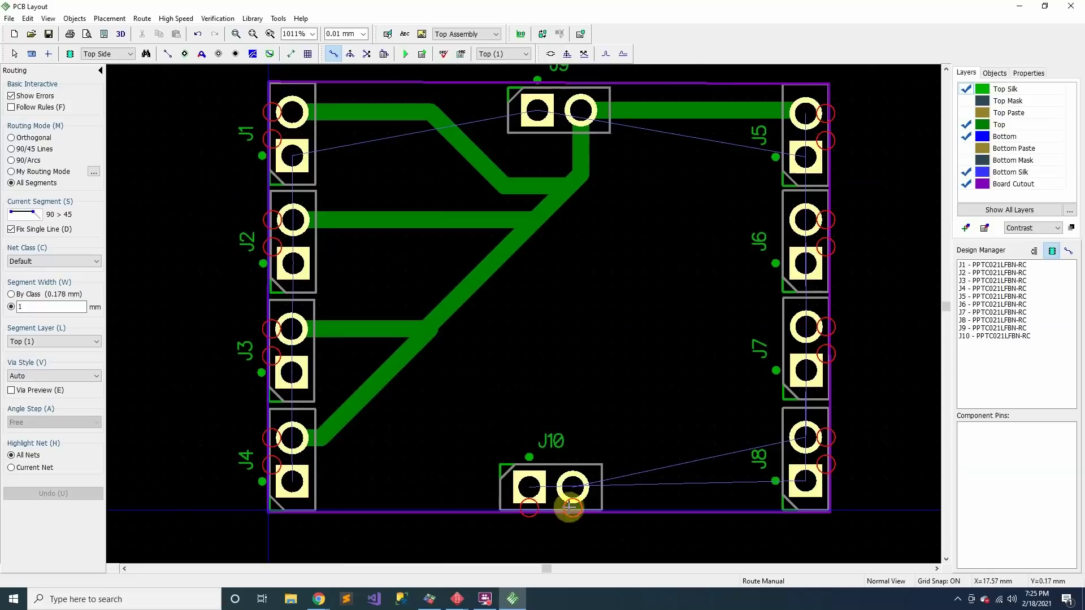
# - Route J8's round pad to J10's round pad and join the round pads of J7 and J6 to that trace
pyautogui.click(802, 438)
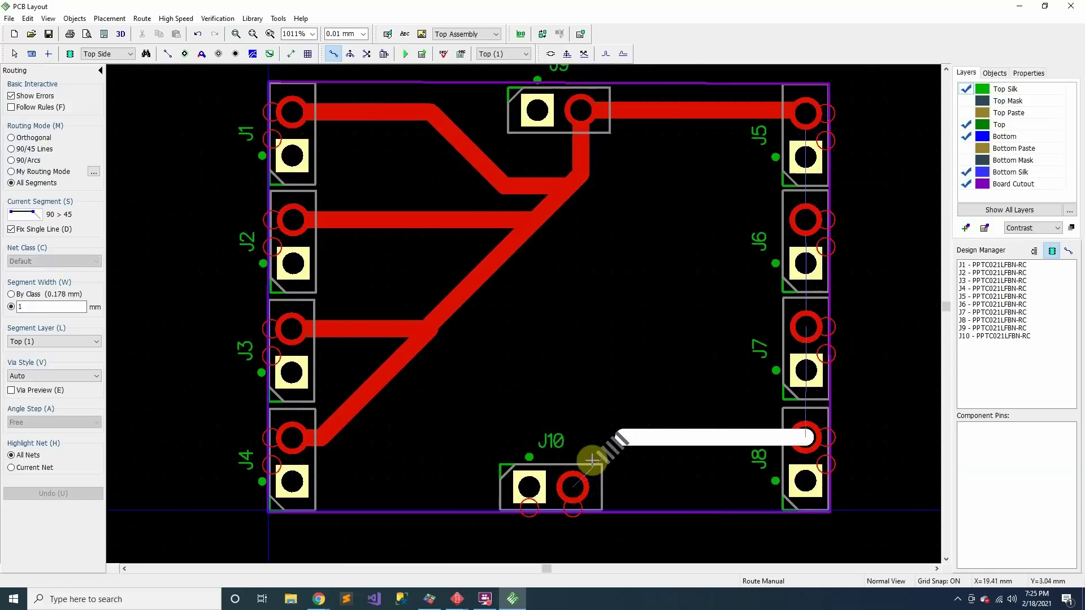
pyautogui.click(572, 487)
pyautogui.click(802, 328)
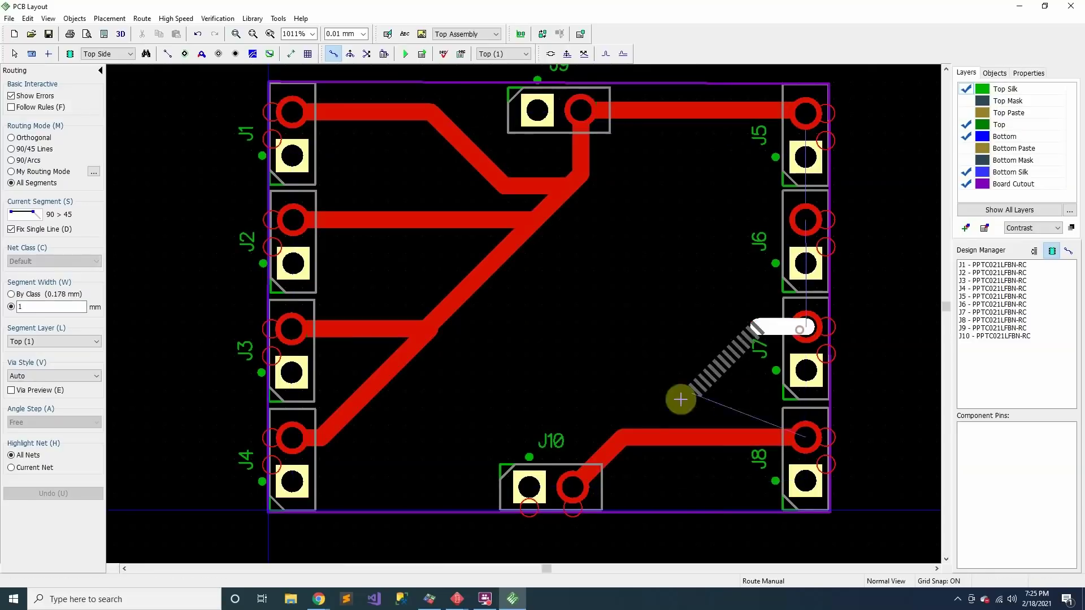
pyautogui.click(626, 433)
pyautogui.click(806, 220)
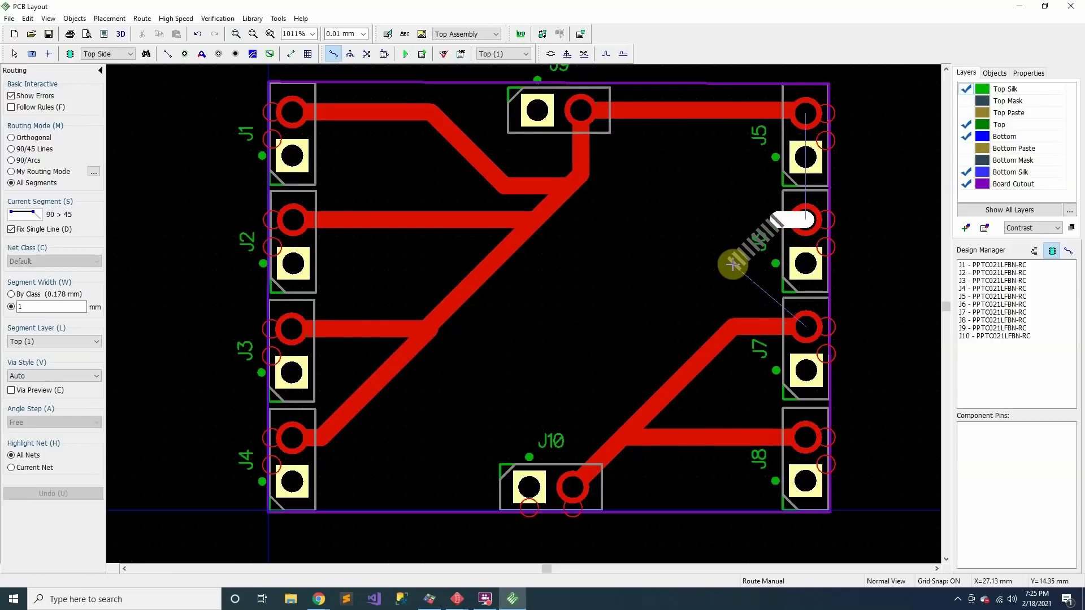
pyautogui.click(728, 331)
# - Route a trace from J6's round pad to J9's round pad to link the two trace groups
pyautogui.click(560, 204)
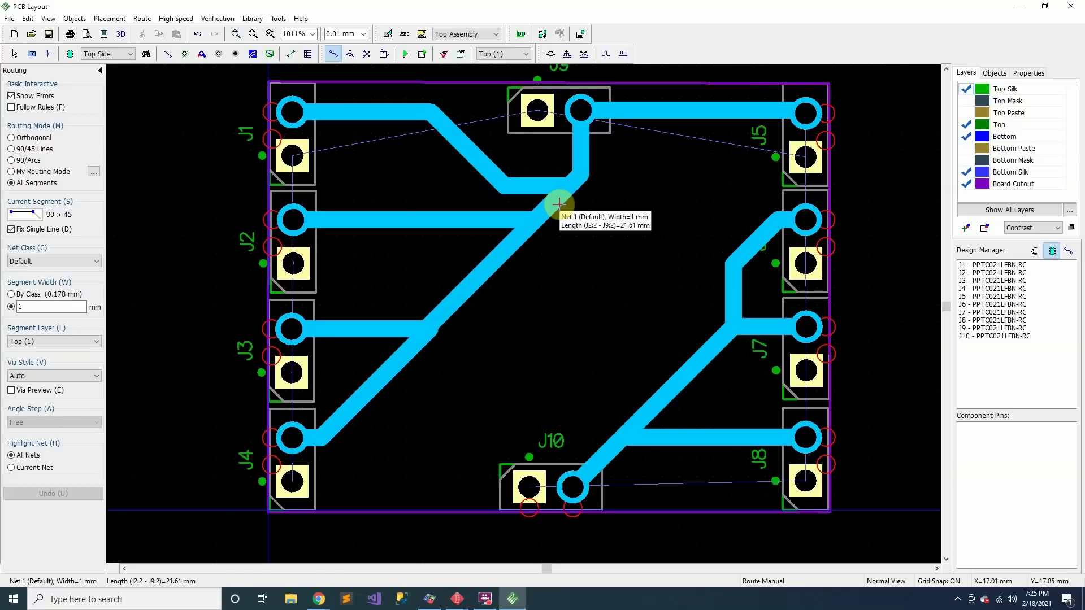
pyautogui.click(795, 219)
pyautogui.click(581, 109)
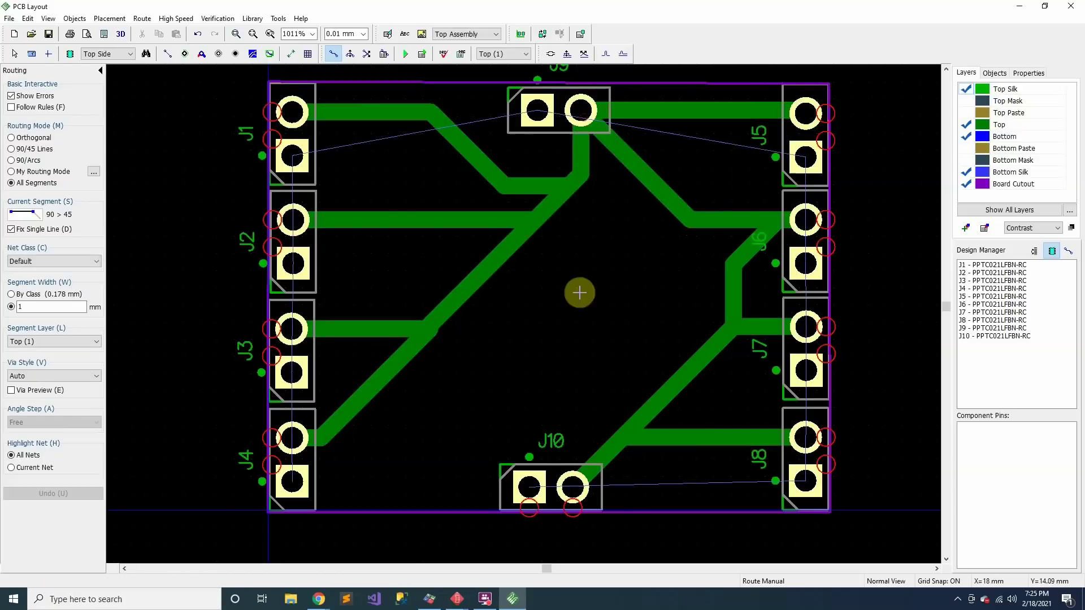
pyautogui.scroll(-1, 545, 356)
pyautogui.scroll(2, 475, 357)
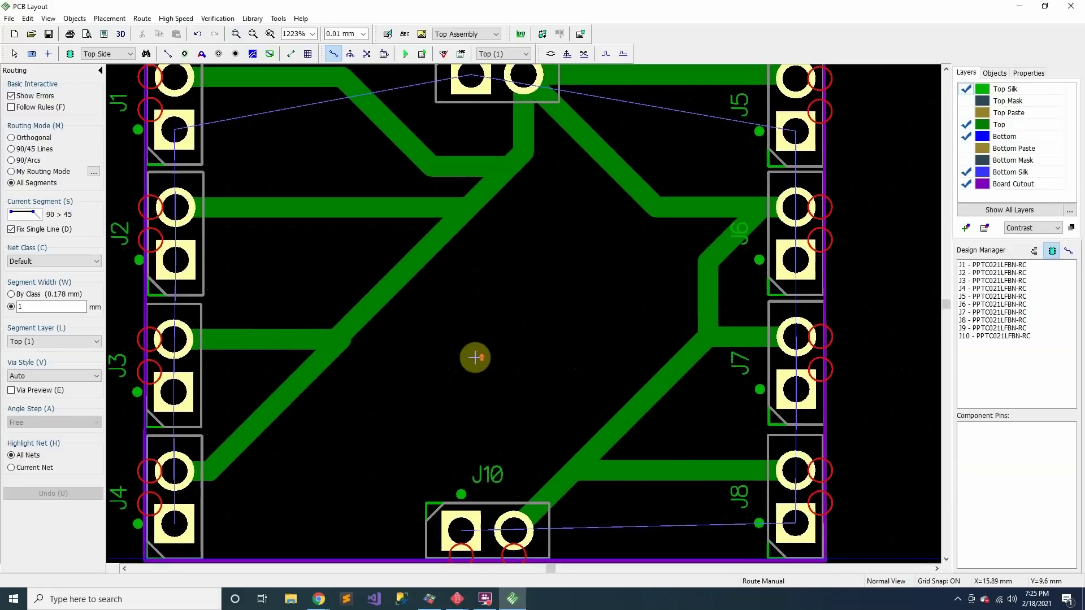
pyautogui.scroll(-1, 550, 371)
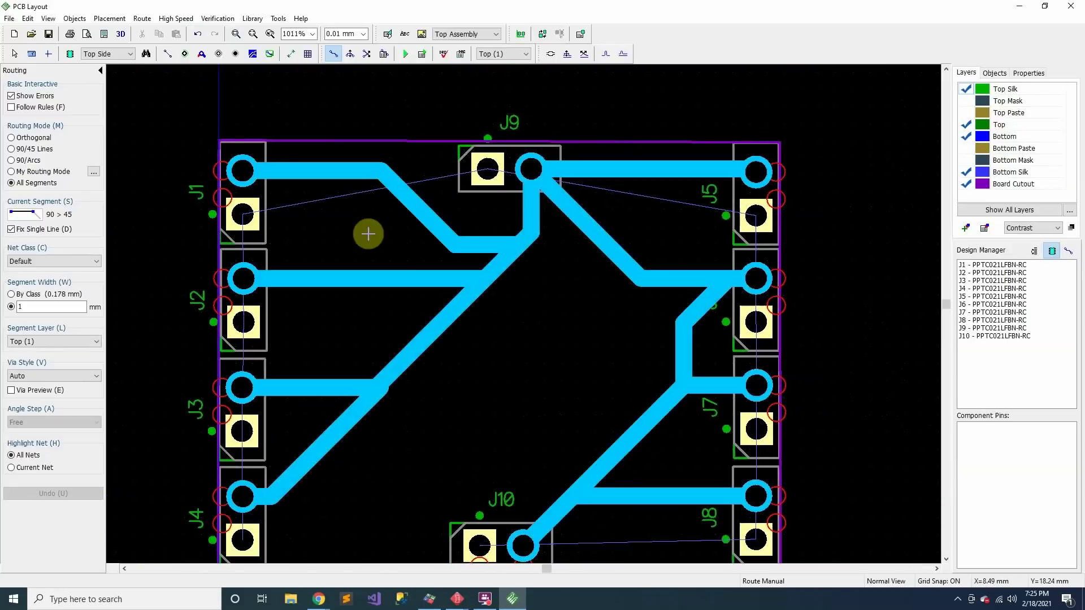
# - On the bottom layer, route a trace from J1's square pad to J9's square pad and join J2's square pad to it
pyautogui.press('l')
pyautogui.click(251, 225)
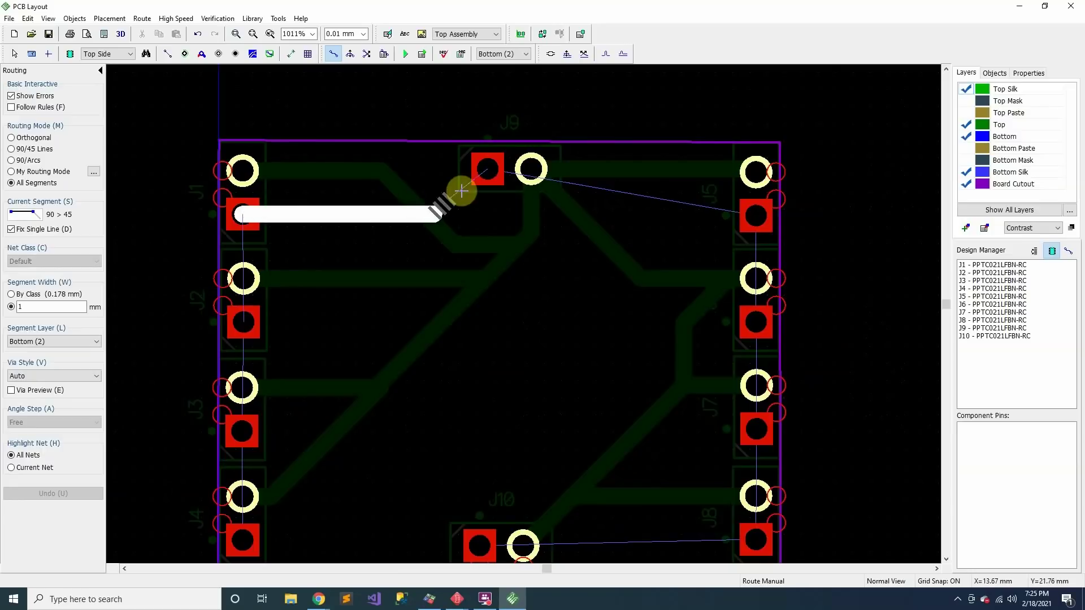
pyautogui.click(486, 169)
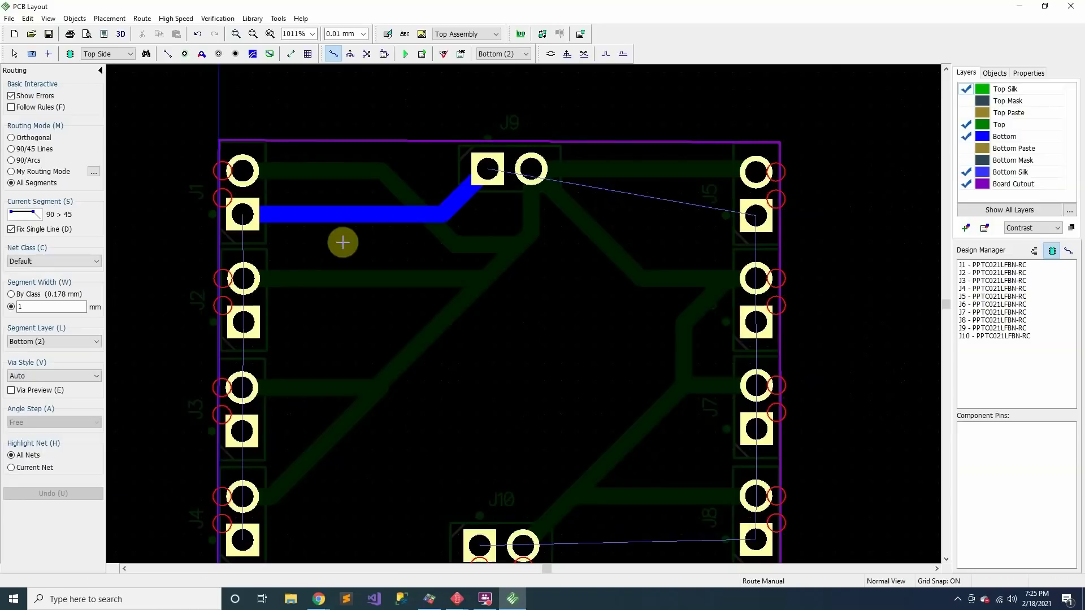
pyautogui.click(242, 321)
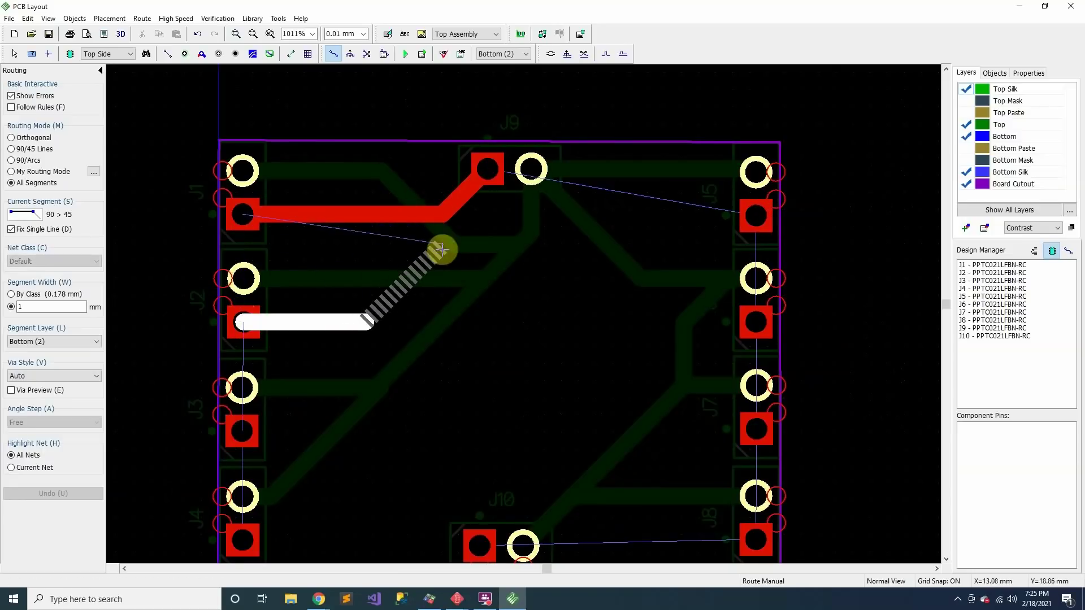
pyautogui.click(440, 262)
pyautogui.click(443, 216)
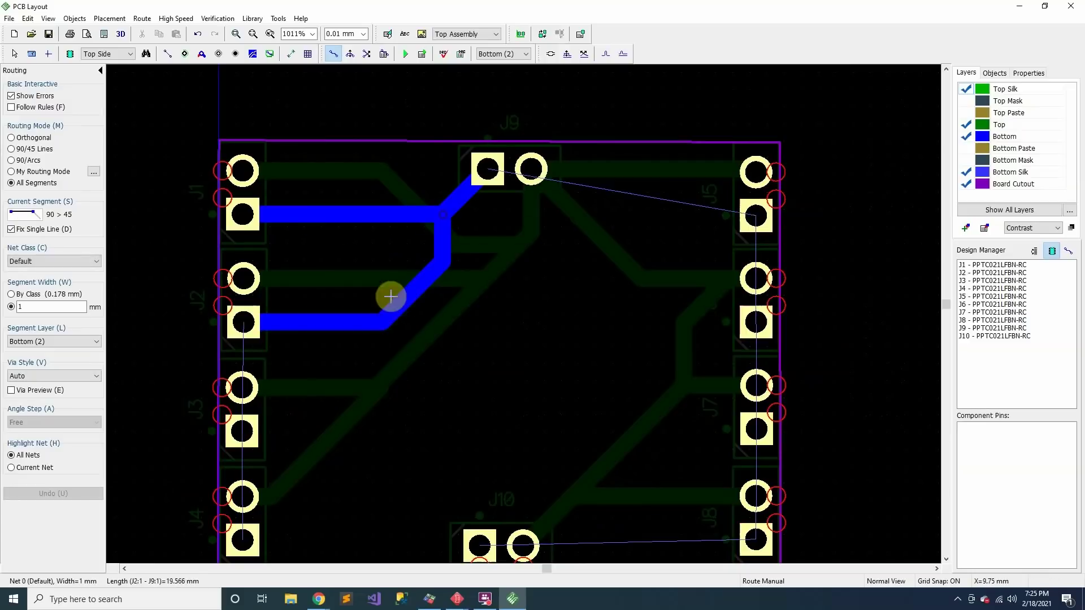
# - Route the square pads of J3 and J4 into the vertical bottom-layer trace leading to J9
pyautogui.click(250, 430)
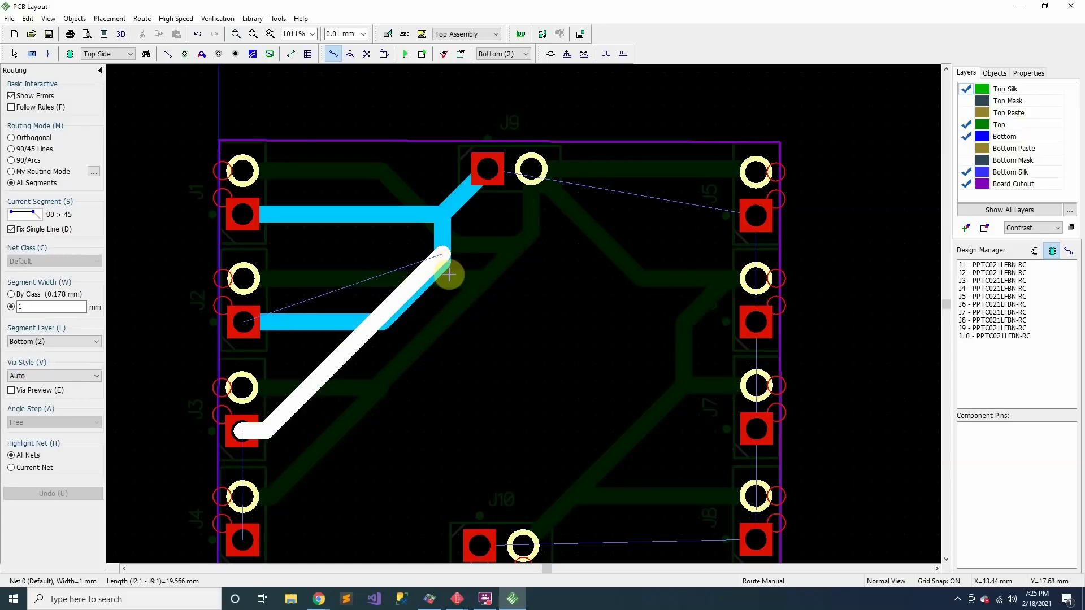
pyautogui.click(432, 357)
pyautogui.press('s')
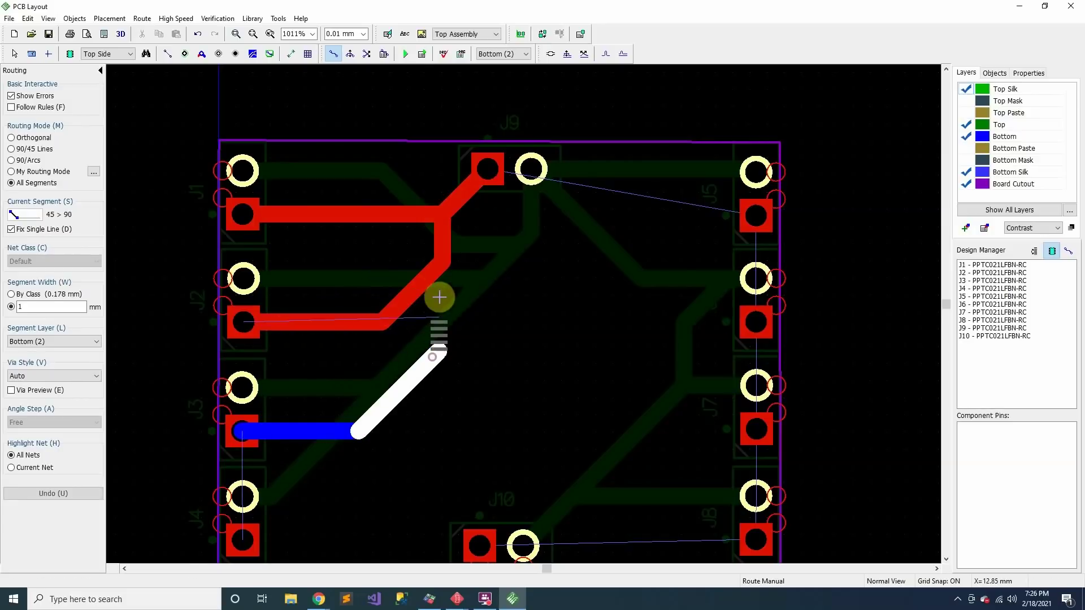
pyautogui.click(436, 266)
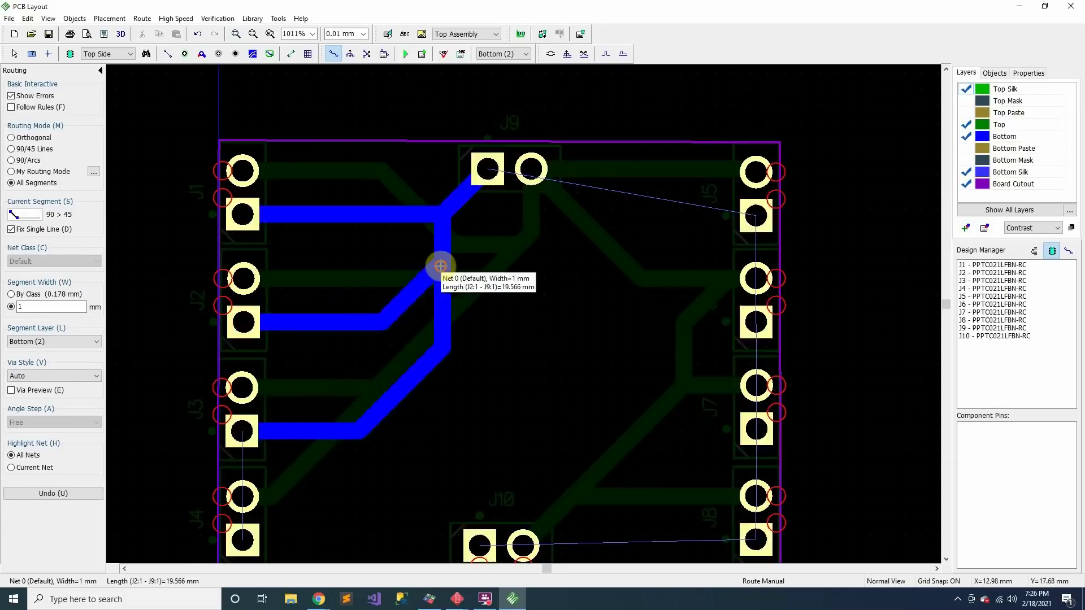
pyautogui.click(261, 527)
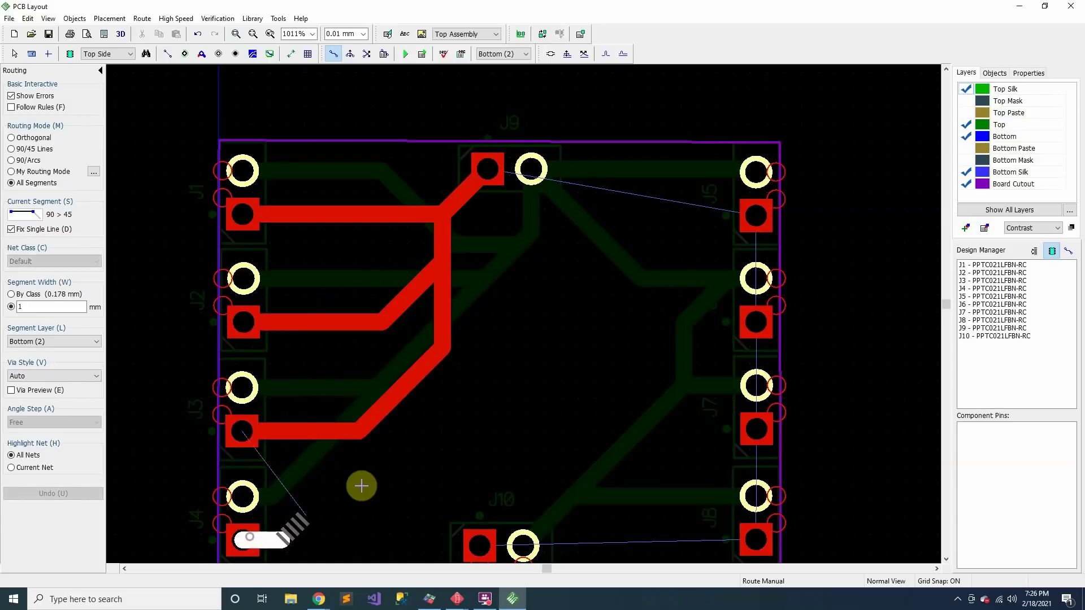
pyautogui.click(440, 459)
pyautogui.click(441, 353)
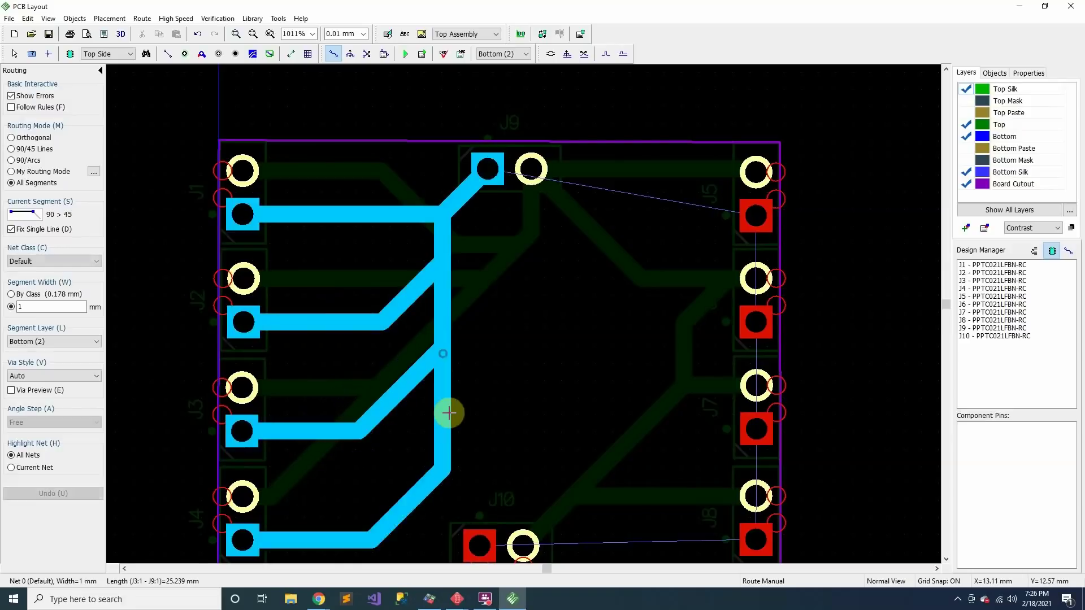
# - Route the square pads of J10 and J8 into the lower part of the vertical bottom-layer trace
pyautogui.click(479, 547)
pyautogui.click(440, 465)
pyautogui.moveTo(503, 361); pyautogui.dragTo(419, 244, button='middle')
pyautogui.click(664, 424)
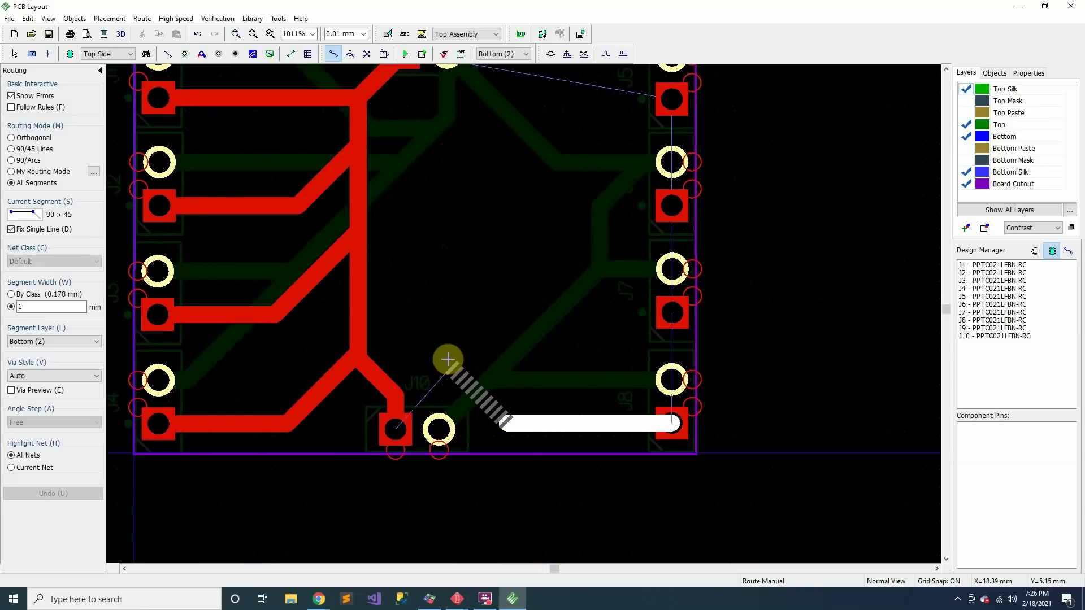
pyautogui.click(460, 353)
pyautogui.click(359, 339)
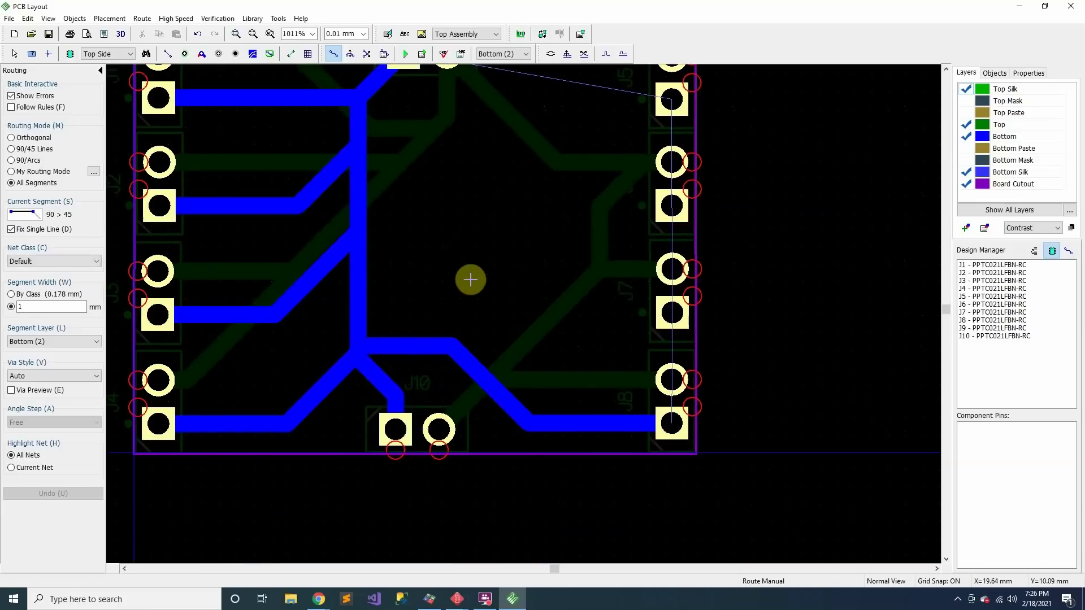
# - Route J5's square pad diagonally down the board into the bottom-layer trace coming from J8
pyautogui.moveTo(467, 279); pyautogui.dragTo(462, 371, button='middle')
pyautogui.click(664, 184)
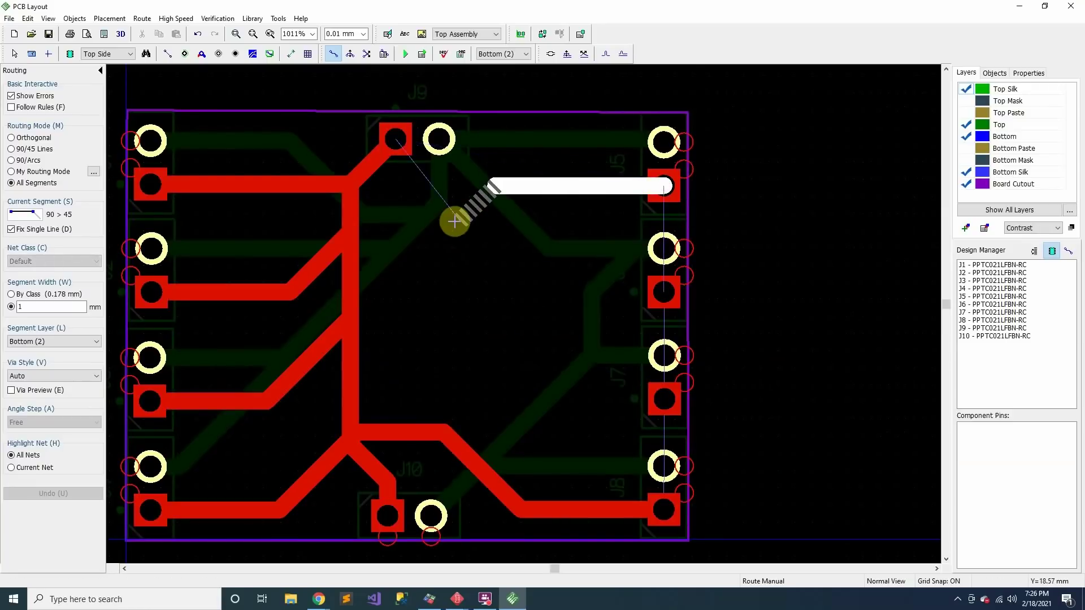
pyautogui.click(439, 423)
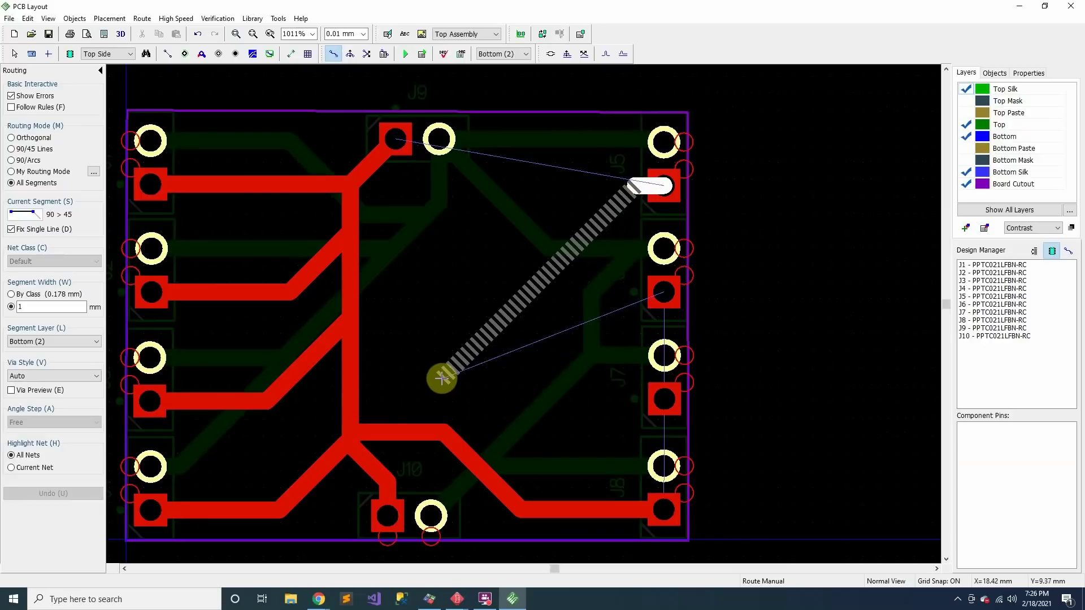
pyautogui.click(439, 396)
pyautogui.click(438, 419)
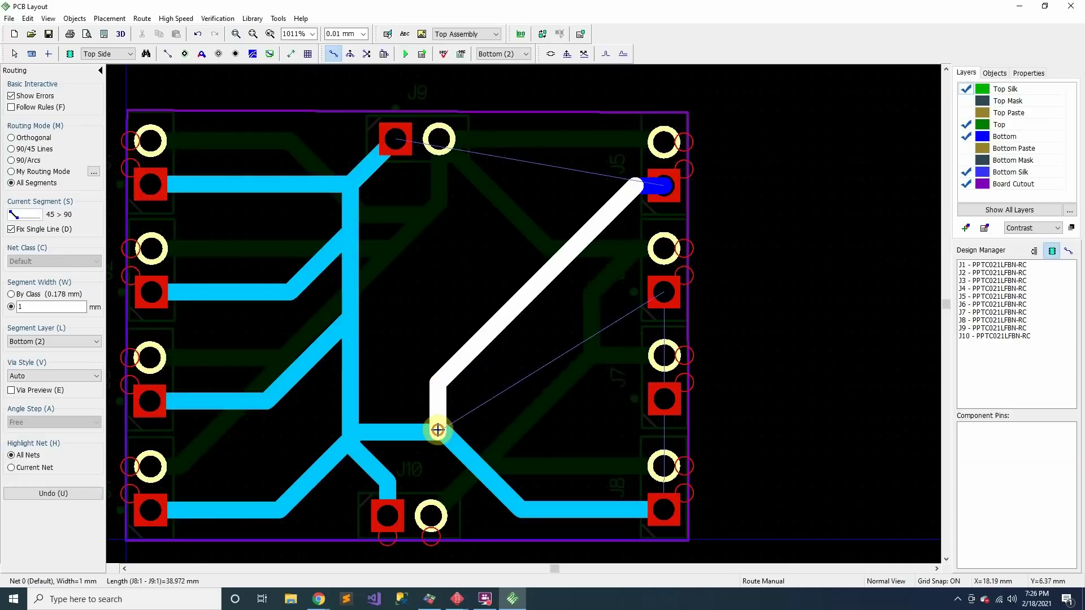
# - Route the square pads of J6 and J7 into J5's bottom-layer trace
pyautogui.click(660, 293)
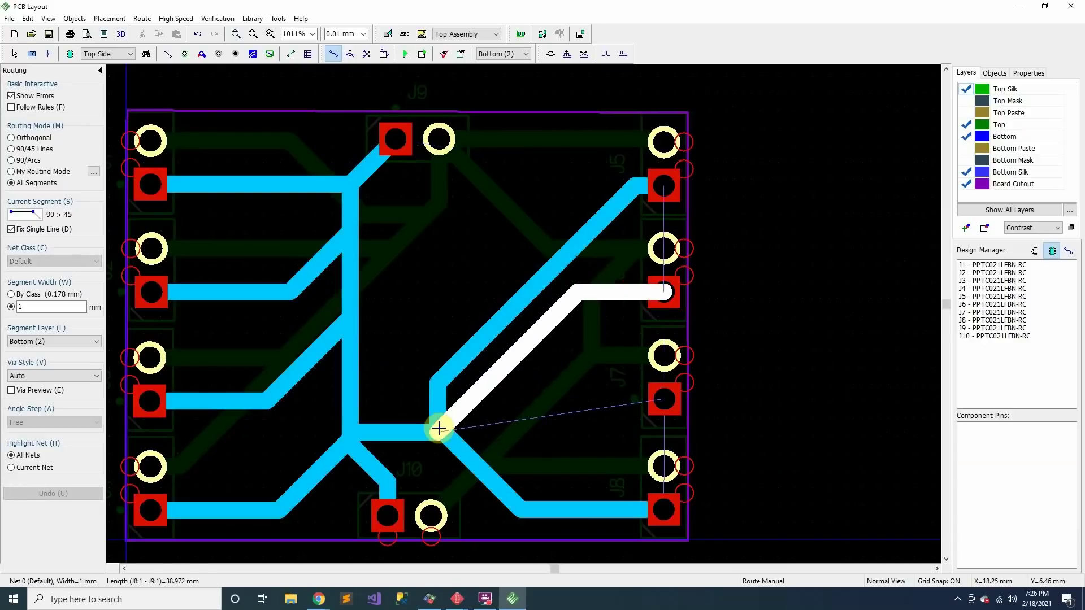
pyautogui.click(530, 294)
pyautogui.click(663, 399)
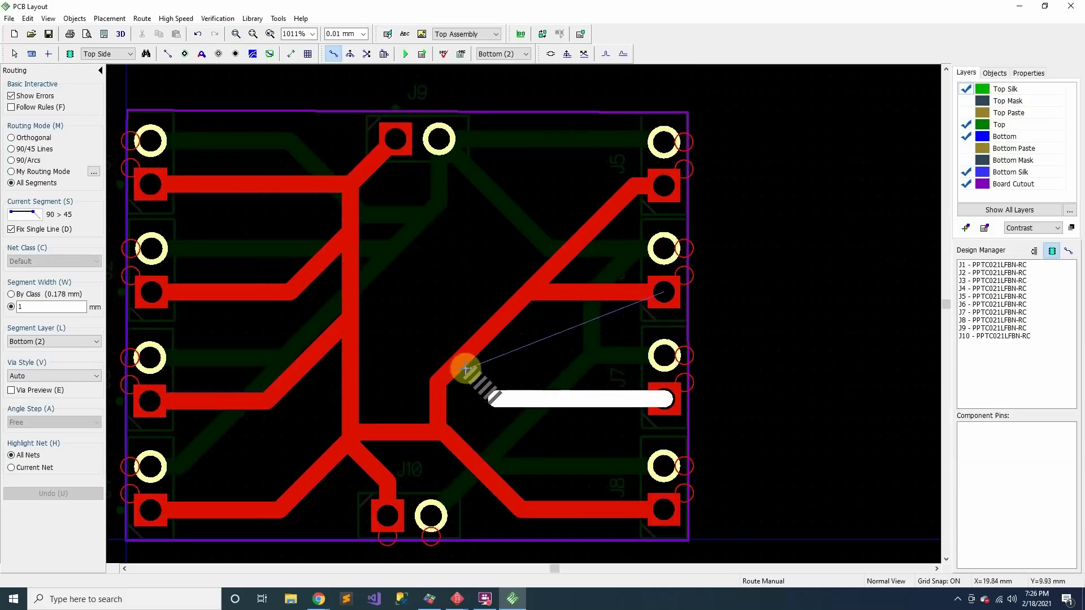
pyautogui.click(439, 403)
# - Examine the routed traces across the whole board on both the bottom and top layers
pyautogui.scroll(-1, 587, 370)
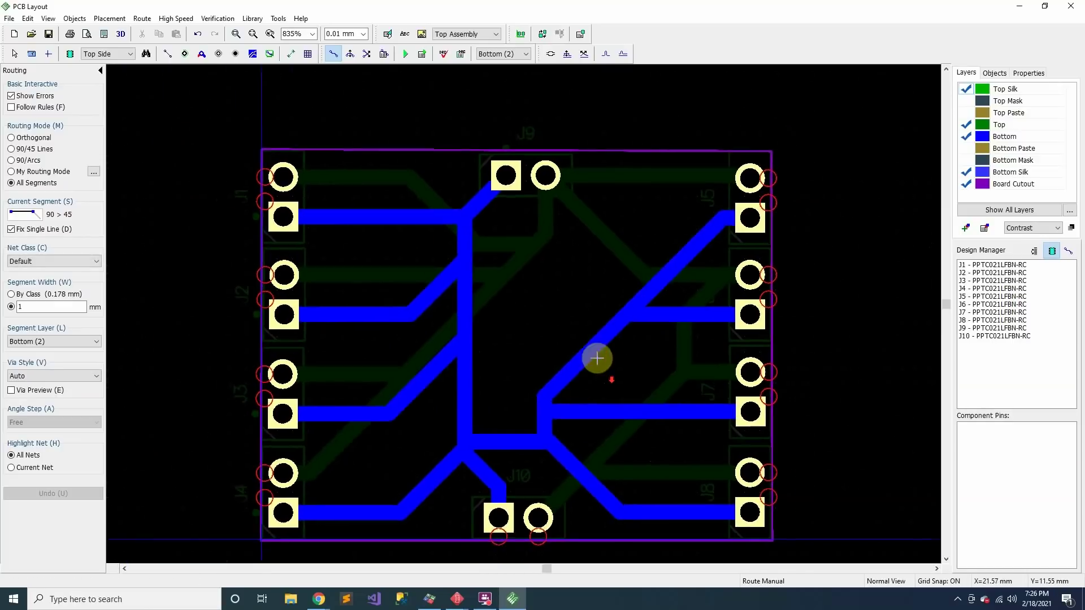
pyautogui.scroll(-1, 597, 359)
pyautogui.scroll(1, 524, 267)
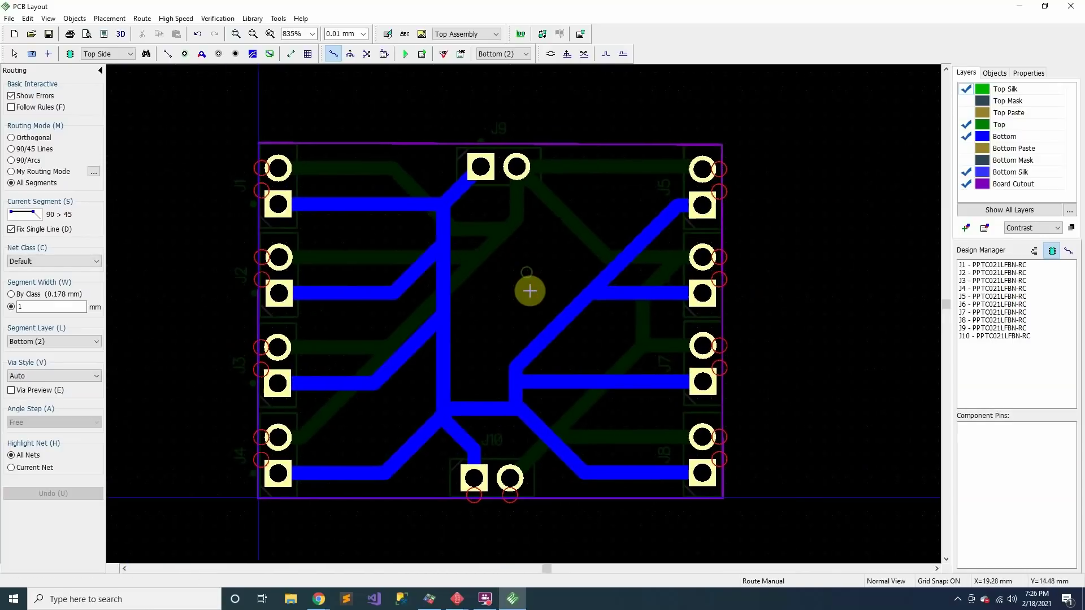
pyautogui.scroll(1, 528, 293)
pyautogui.scroll(-1, 514, 239)
pyautogui.press('l')
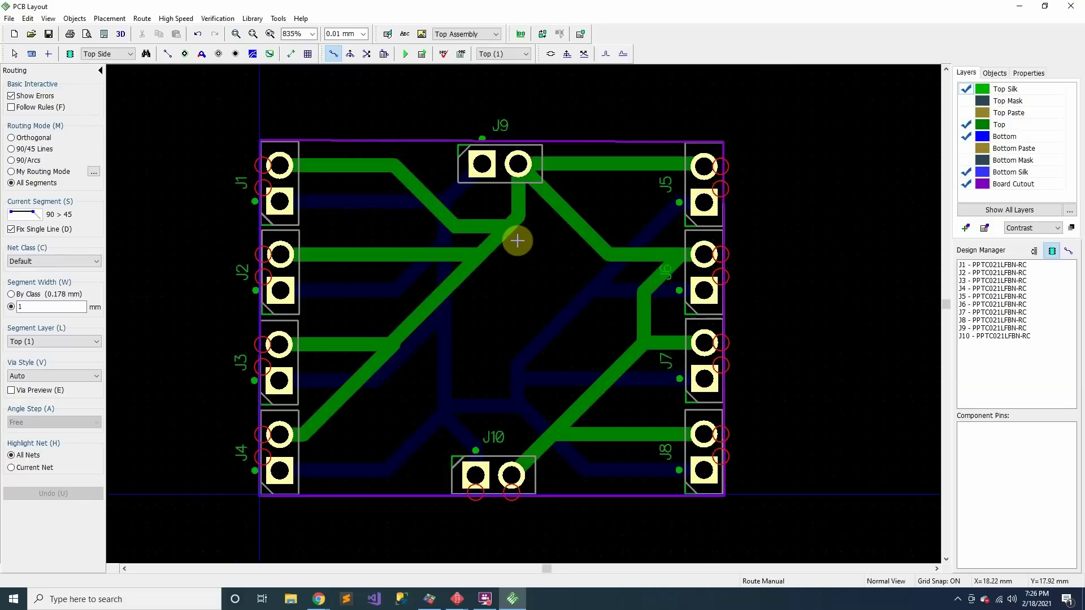
pyautogui.press('l')
pyautogui.press('l')
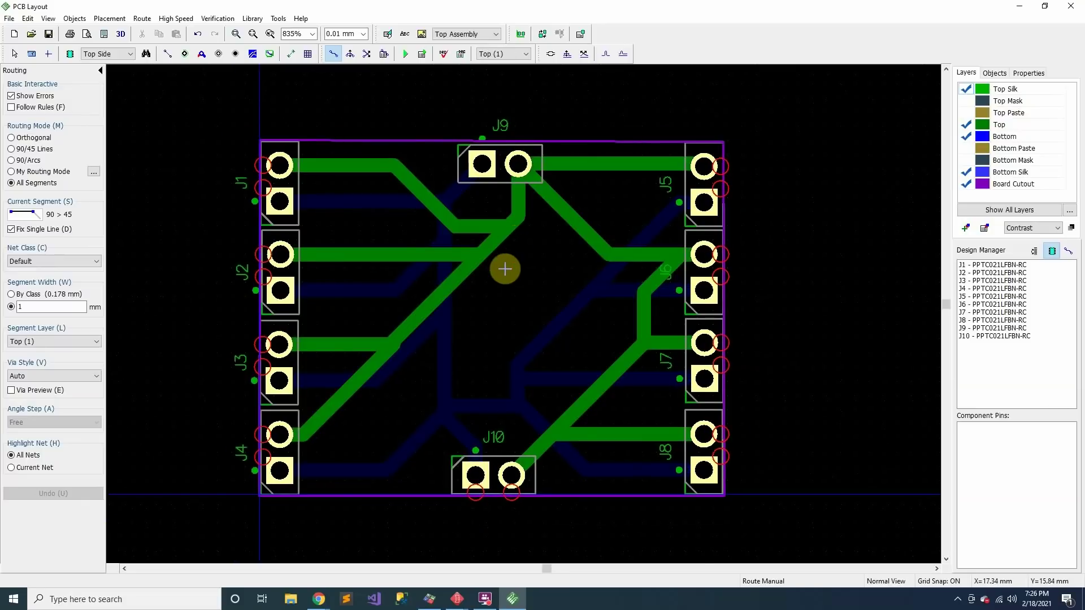
pyautogui.scroll(1, 503, 424)
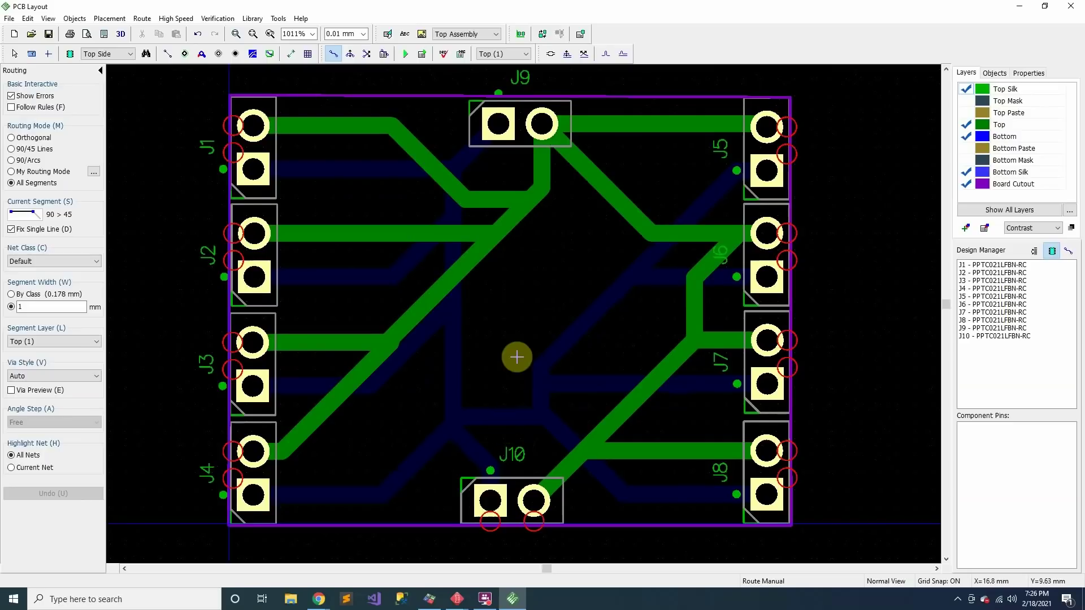
pyautogui.scroll(1, 523, 359)
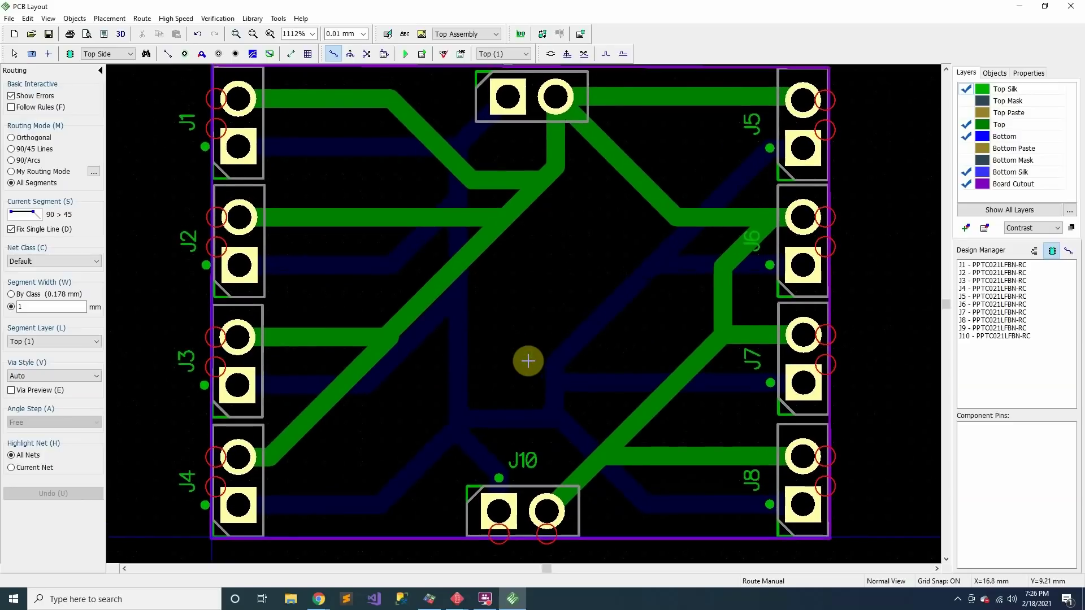
pyautogui.scroll(-1, 528, 361)
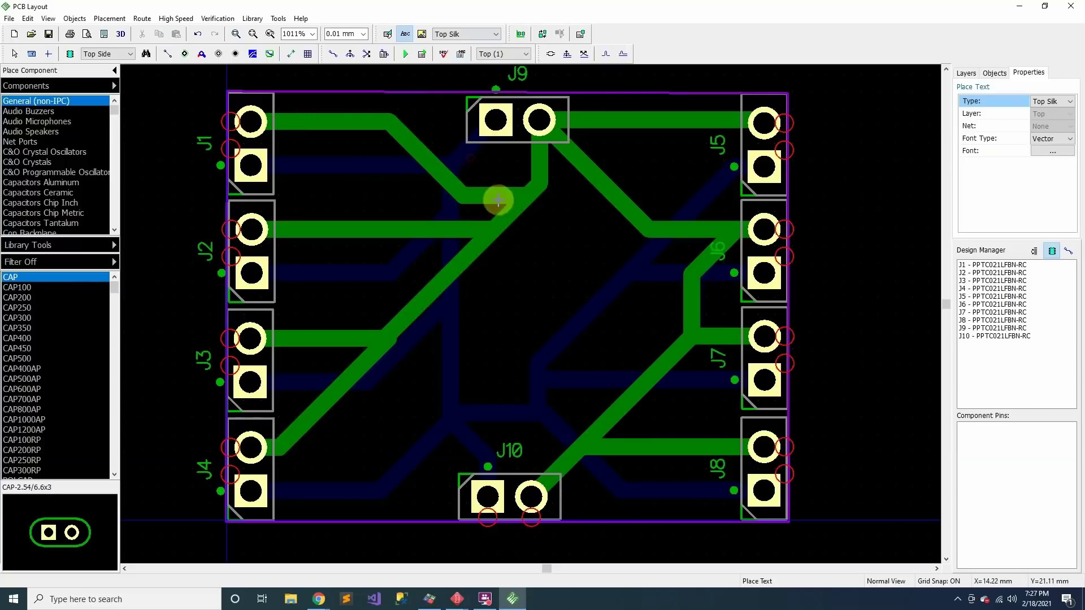
# - Place the top silkscreen text "GND" below J9 and set its font size to 6
pyautogui.click(478, 162)
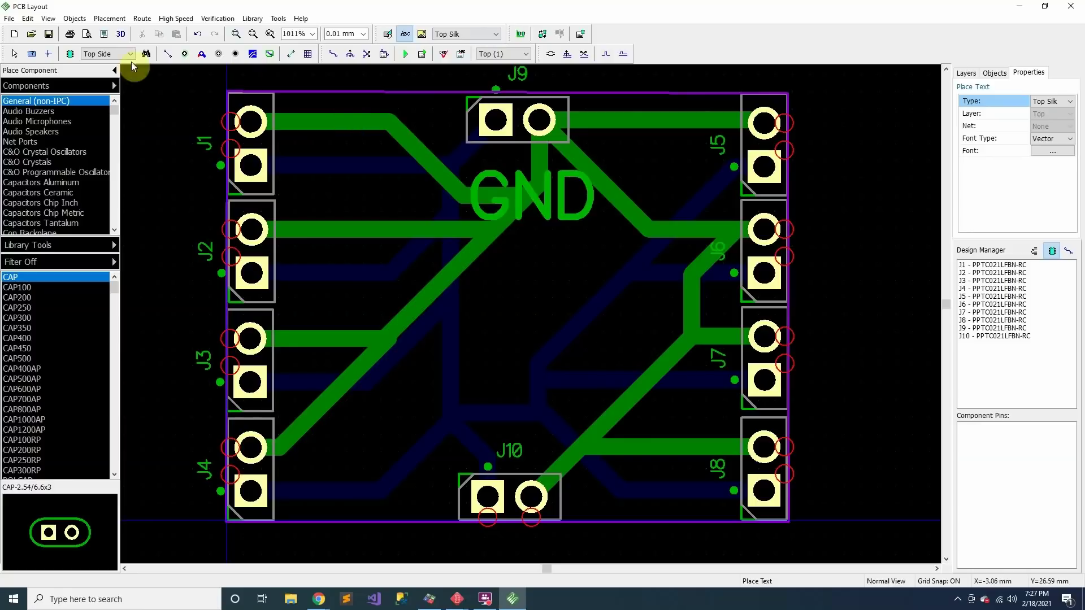
pyautogui.click(14, 54)
pyautogui.click(552, 213)
pyautogui.rightClick(553, 209)
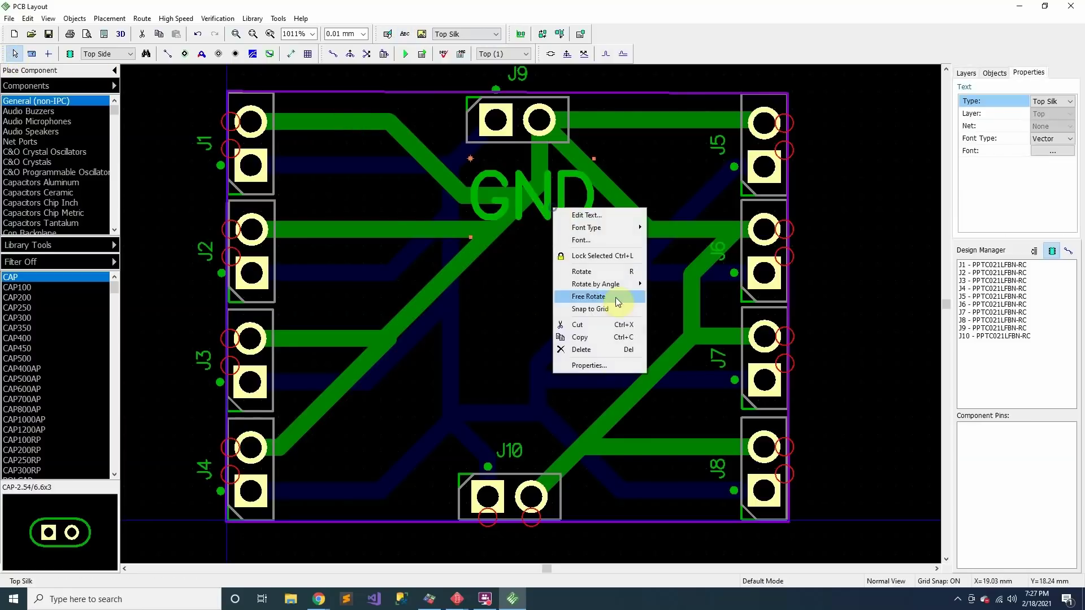
pyautogui.click(599, 240)
pyautogui.click(588, 257)
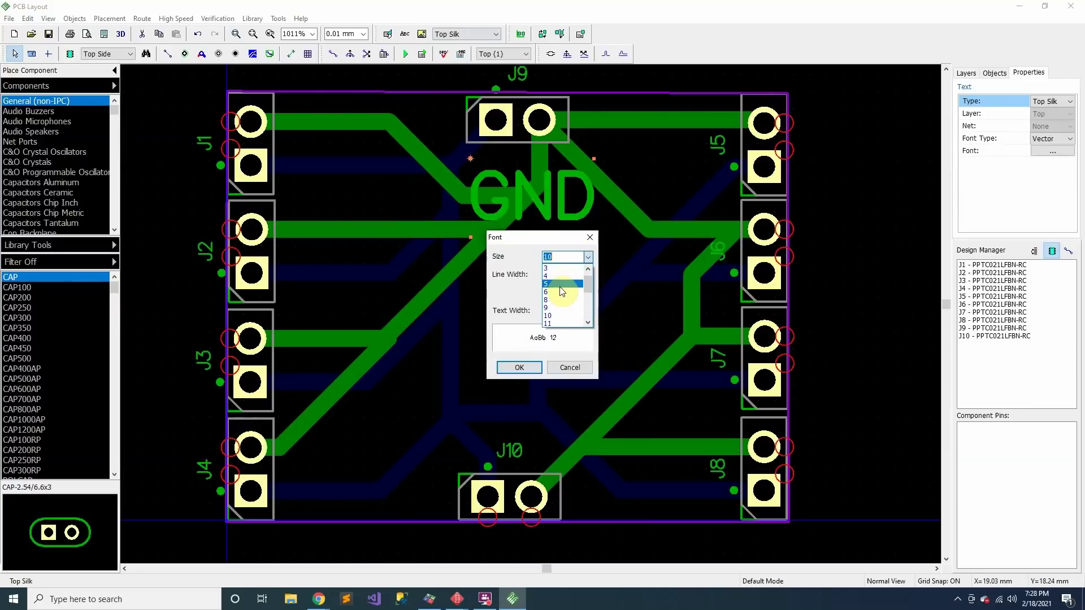
pyautogui.click(558, 292)
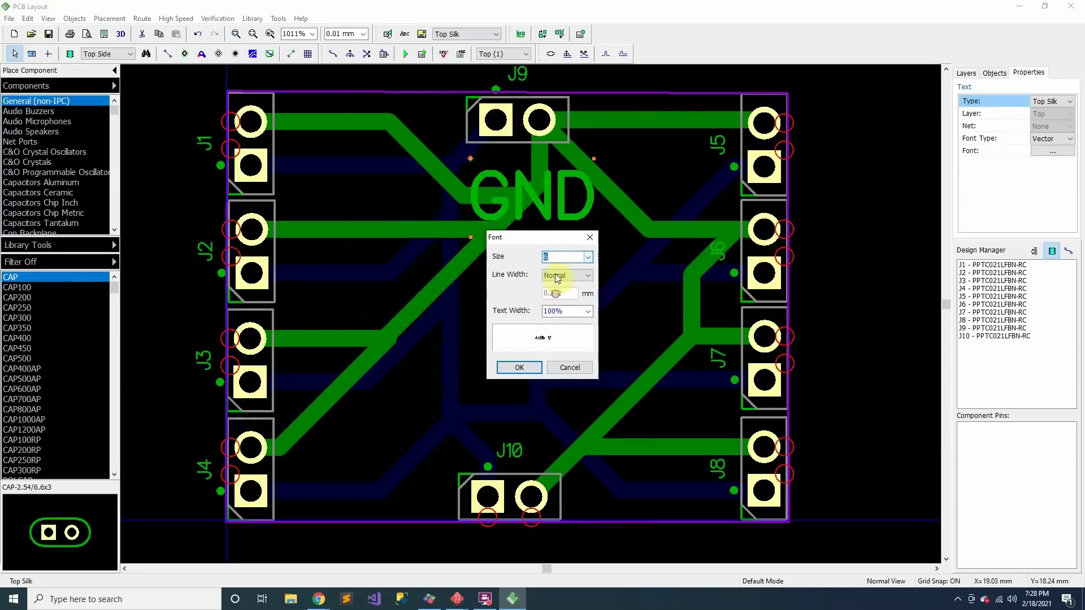
pyautogui.click(521, 368)
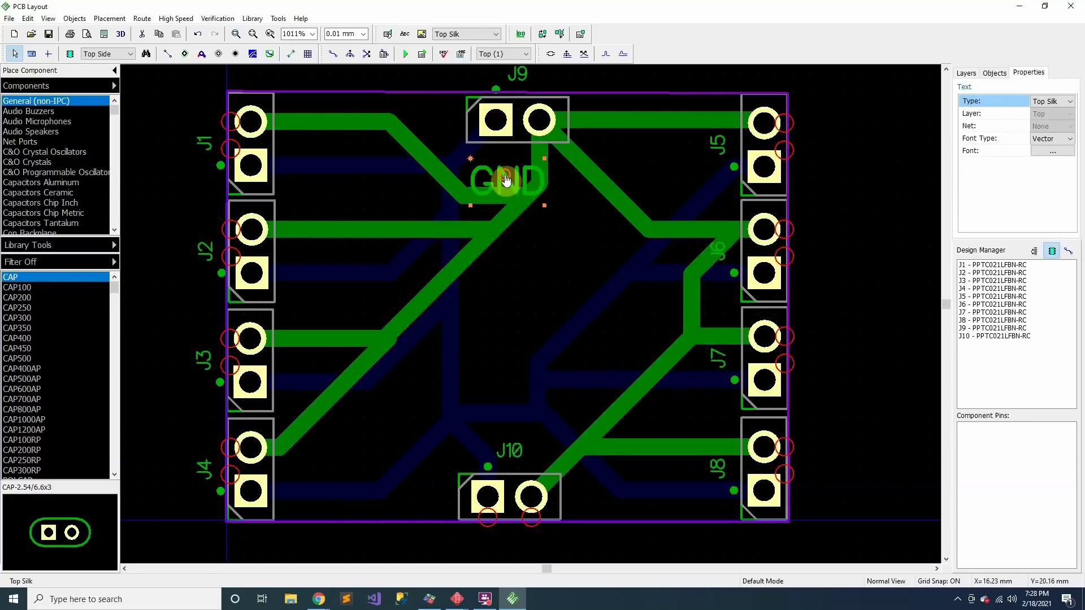
# - Turn the GND label vertical below J9's square pad and place a horizontal copy beside J1's square pad
pyautogui.moveTo(506, 179); pyautogui.dragTo(507, 240)
pyautogui.press('r')
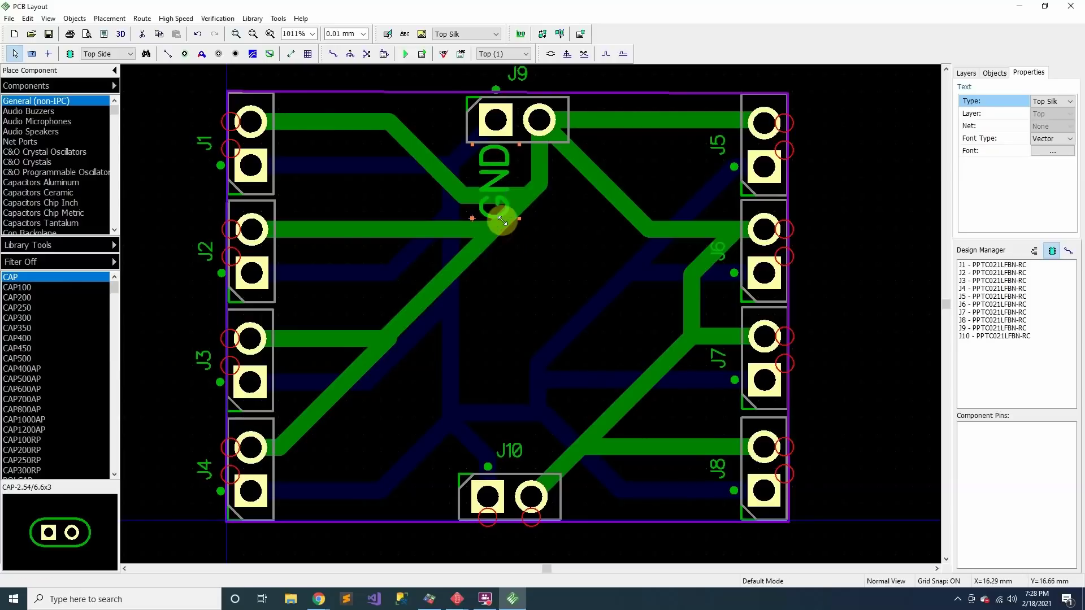
pyautogui.hotkey('ctrl', 'c')
pyautogui.hotkey('ctrl', 'v')
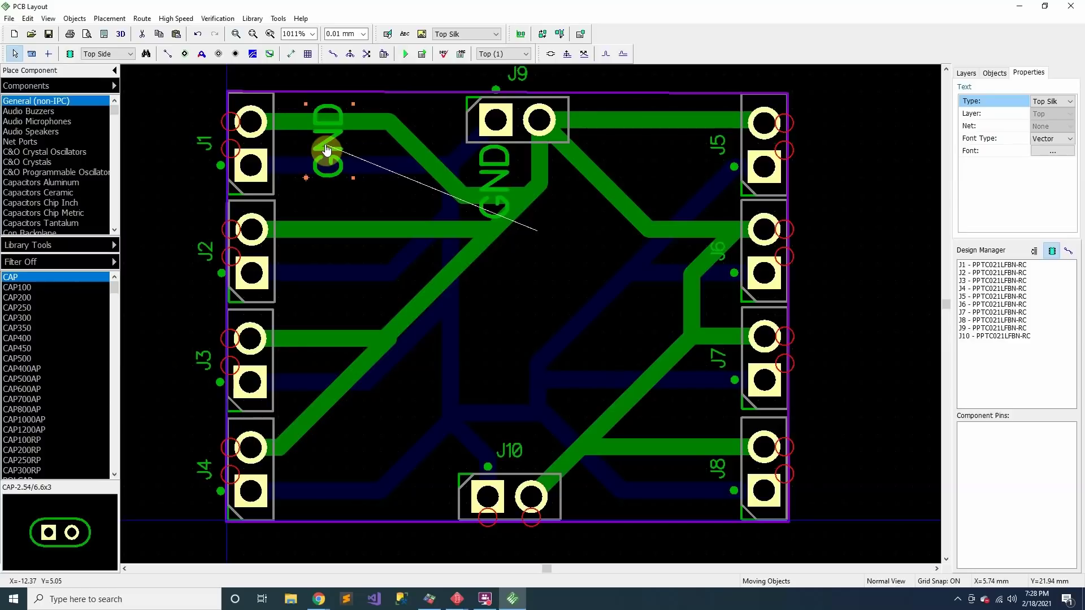
pyautogui.press('r')
pyautogui.press('r')
pyautogui.press('r')
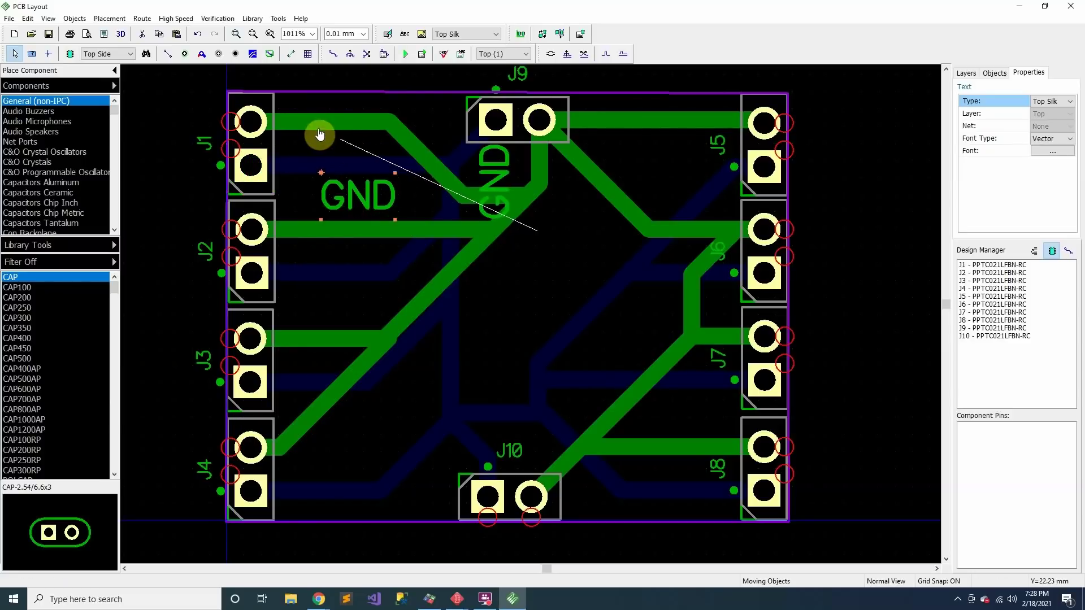
pyautogui.click(300, 116)
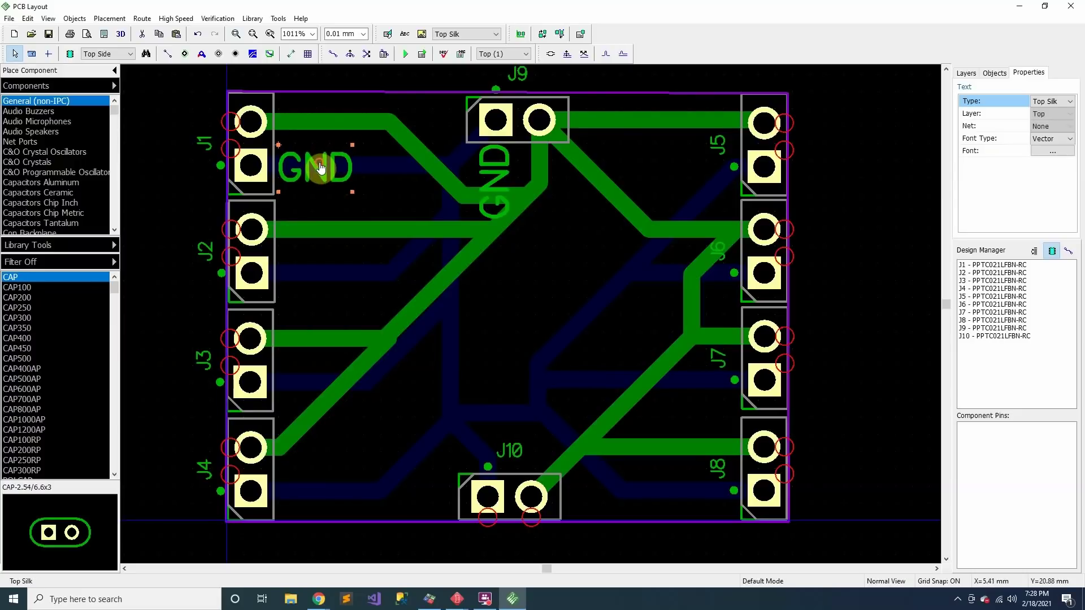
# - Paste GND labels beside the square pads of J2, J3 and J4, and a vertical one above J10's square pad
pyautogui.hotkey('ctrl', 'v')
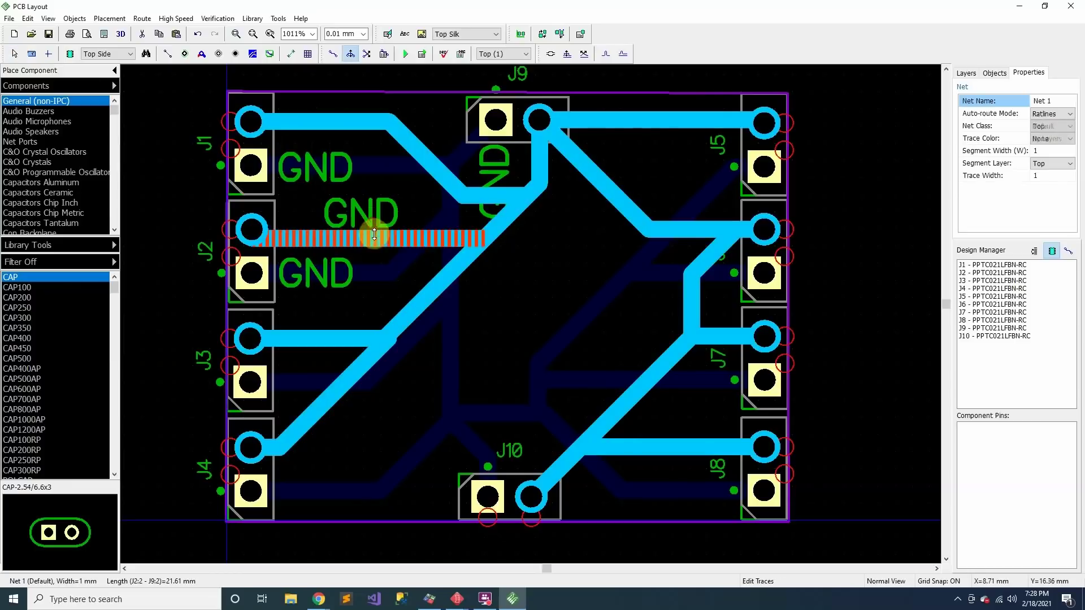
pyautogui.moveTo(394, 198); pyautogui.dragTo(353, 484)
pyautogui.moveTo(462, 419); pyautogui.dragTo(534, 471)
pyautogui.press('r')
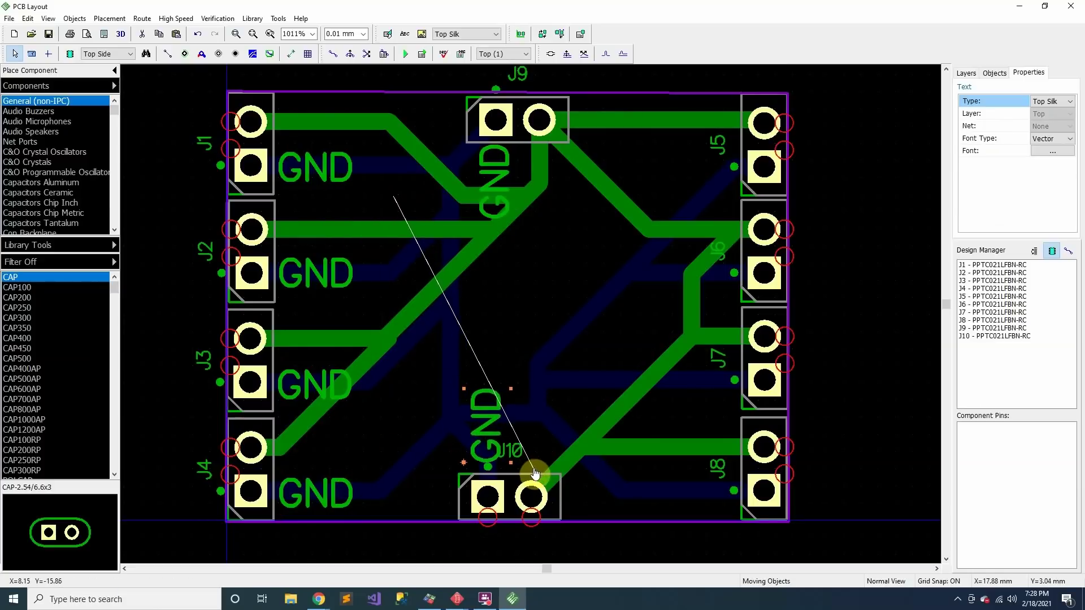
pyautogui.click(526, 475)
# - Paste horizontal GND labels beside the square pads of J8, J7, J6 and J5
pyautogui.moveTo(537, 294); pyautogui.dragTo(725, 485)
pyautogui.hotkey('ctrl', 'v')
pyautogui.moveTo(398, 211); pyautogui.dragTo(729, 378)
pyautogui.click(729, 378)
pyautogui.hotkey('ctrl', 'v')
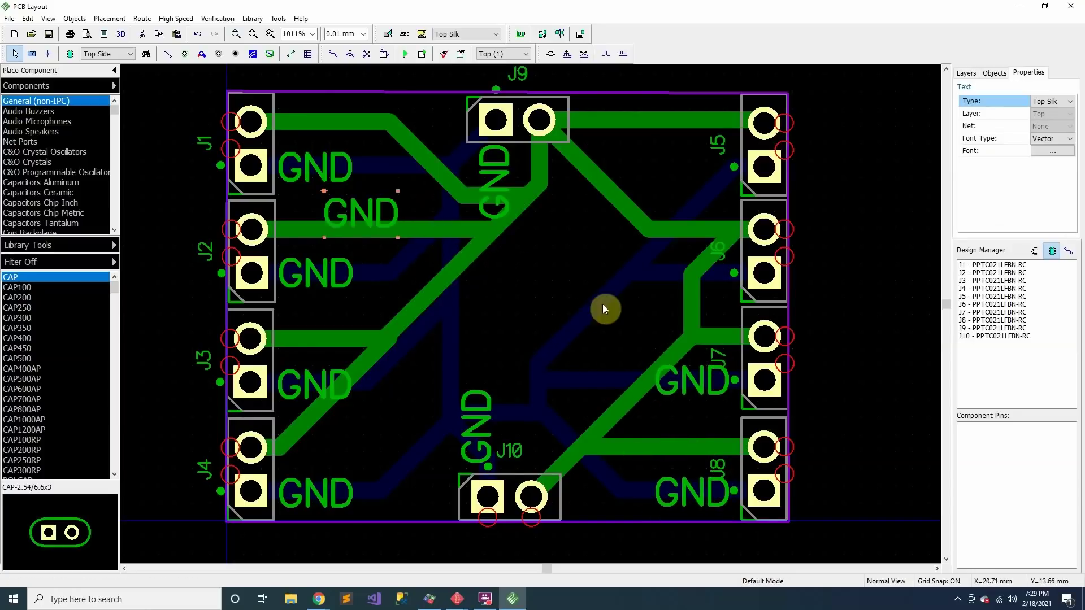
pyautogui.moveTo(398, 211); pyautogui.dragTo(727, 273)
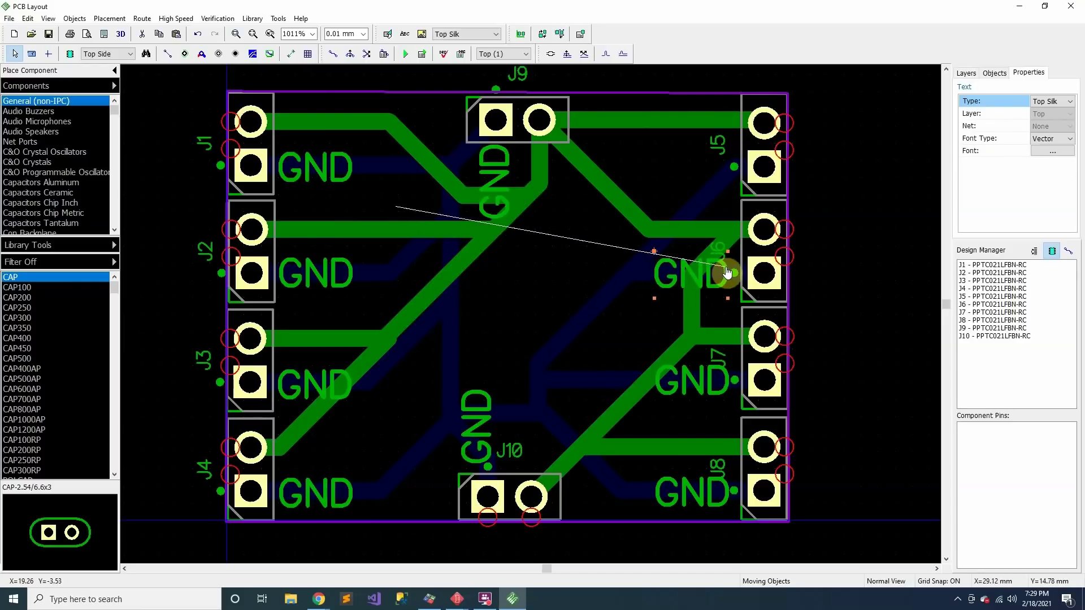
pyautogui.click(726, 273)
pyautogui.hotkey('ctrl', 'v')
pyautogui.moveTo(392, 213); pyautogui.dragTo(727, 163)
pyautogui.click(726, 163)
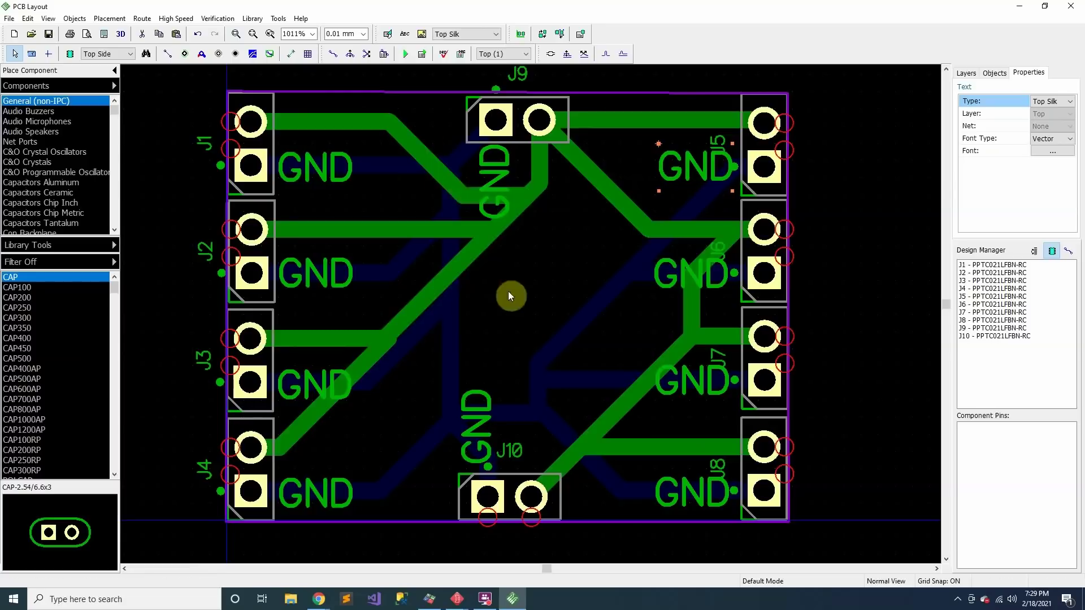
# - Paste another GND label, change its text to "+" and place it beside J1's round pad
pyautogui.click(322, 165)
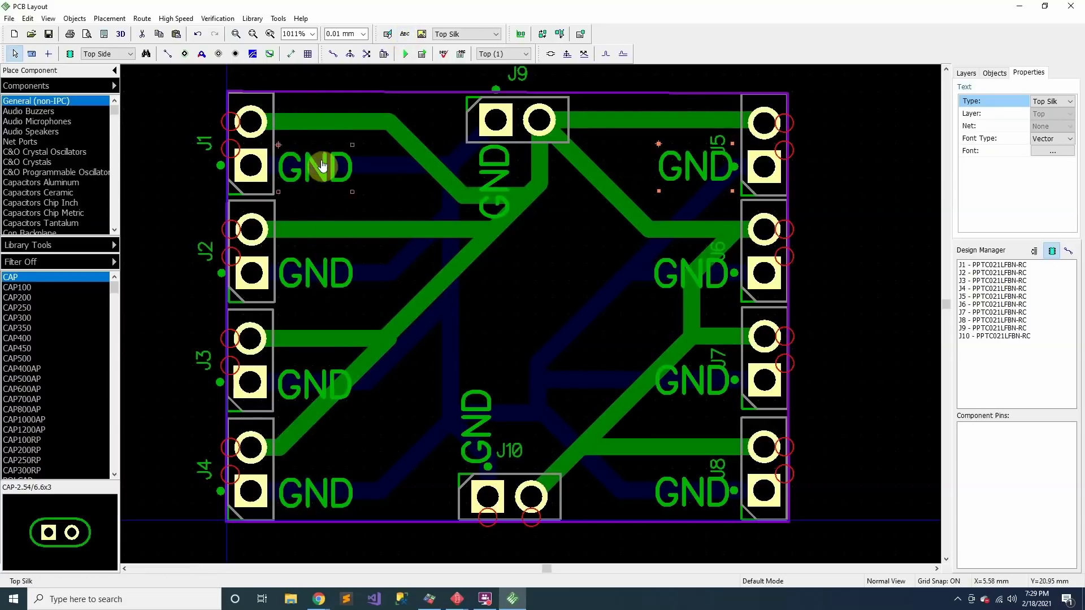
pyautogui.hotkey('ctrl', 'v')
pyautogui.click(419, 198)
pyautogui.rightClick(422, 195)
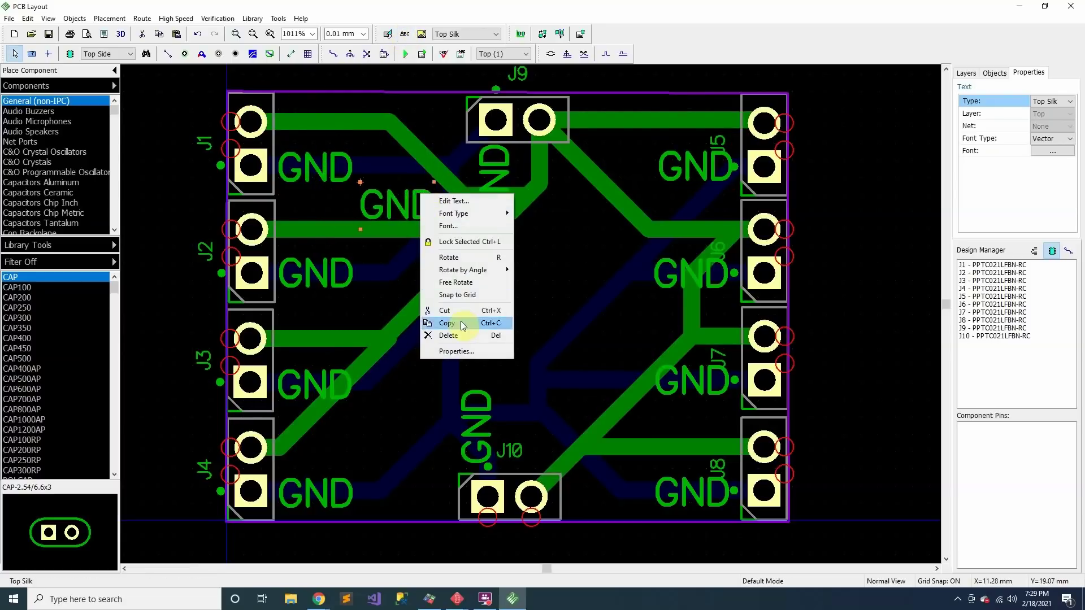
pyautogui.click(451, 202)
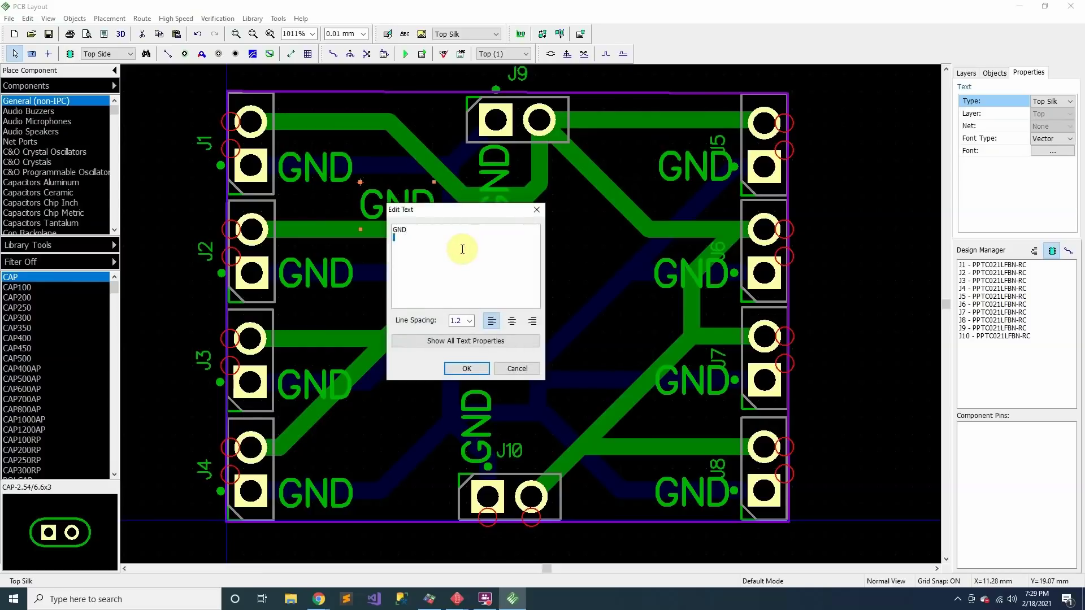
pyautogui.write('+')
pyautogui.press('Return')
pyautogui.moveTo(392, 207); pyautogui.dragTo(304, 122)
# - Copy the "+" label and paste it beside the round pads of J2, J3 and J4
pyautogui.hotkey('ctrl', 'c')
pyautogui.hotkey('ctrl', 'v')
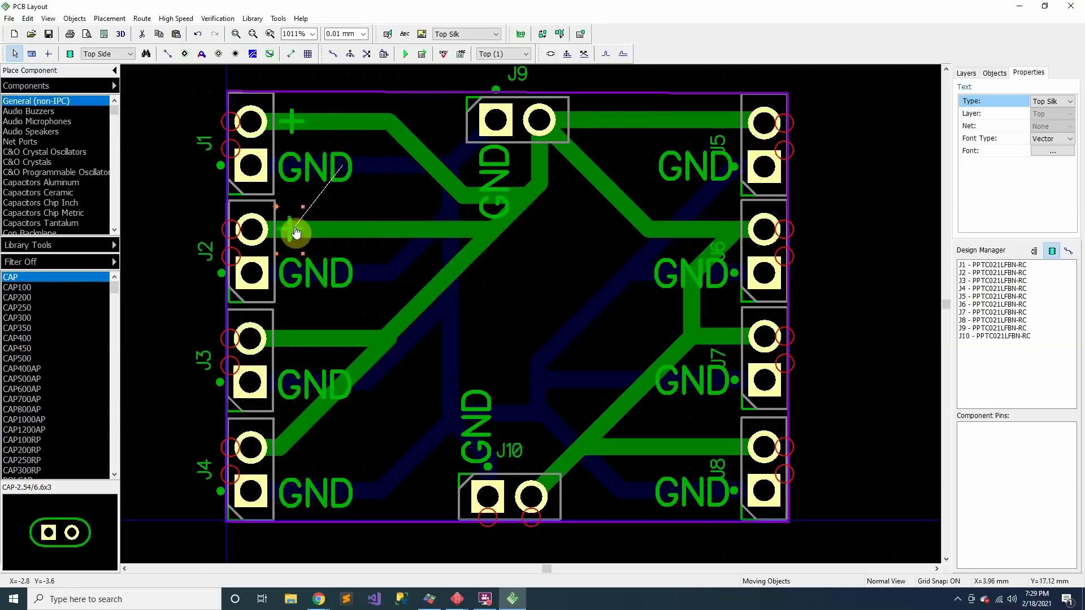
pyautogui.click(295, 231)
pyautogui.hotkey('ctrl', 'v')
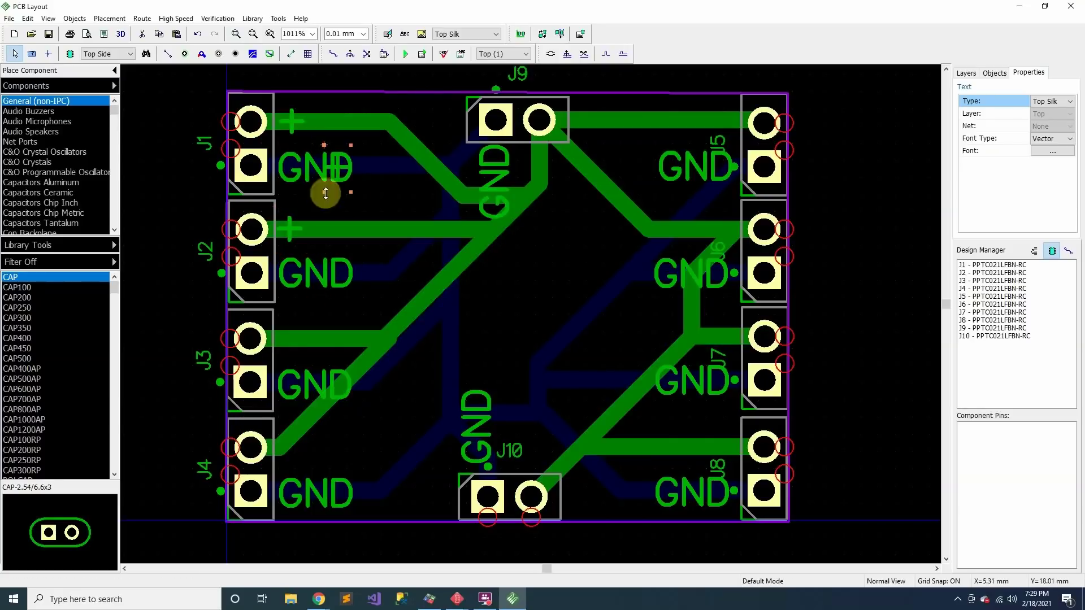
pyautogui.click(300, 340)
pyautogui.hotkey('ctrl', 'v')
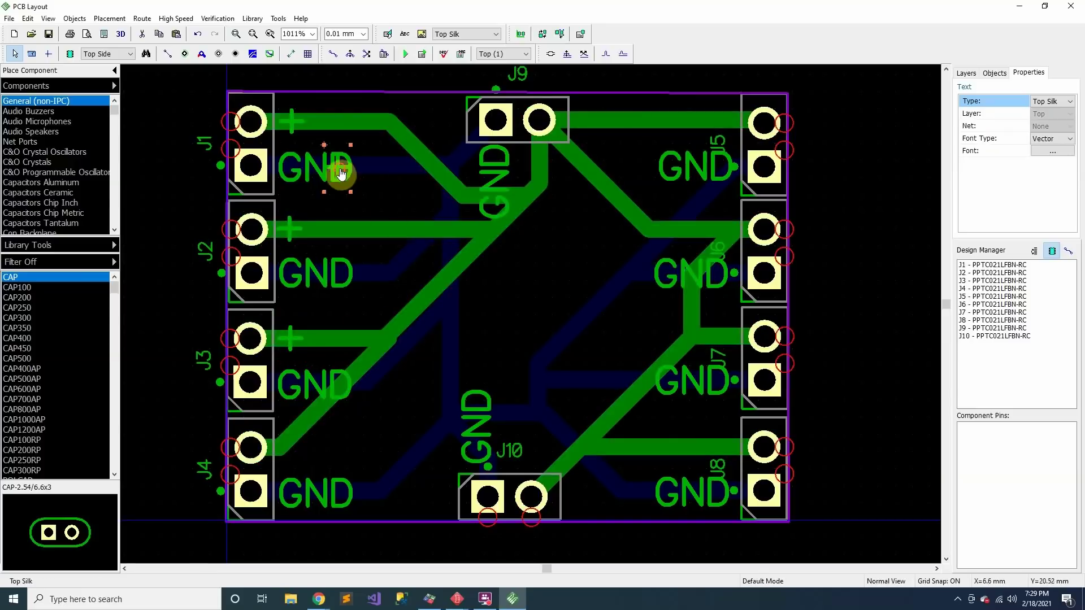
pyautogui.click(294, 451)
# - Paste "+" labels beside the round pads of J5, J6, J7 and J8
pyautogui.hotkey('ctrl', 'v')
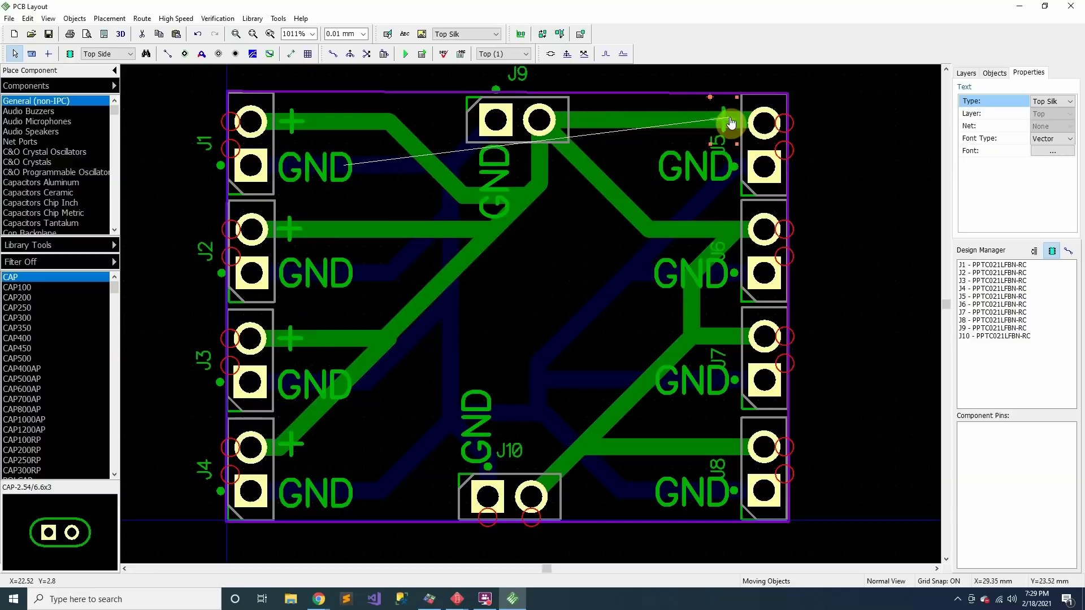
pyautogui.click(729, 123)
pyautogui.hotkey('ctrl', 'v')
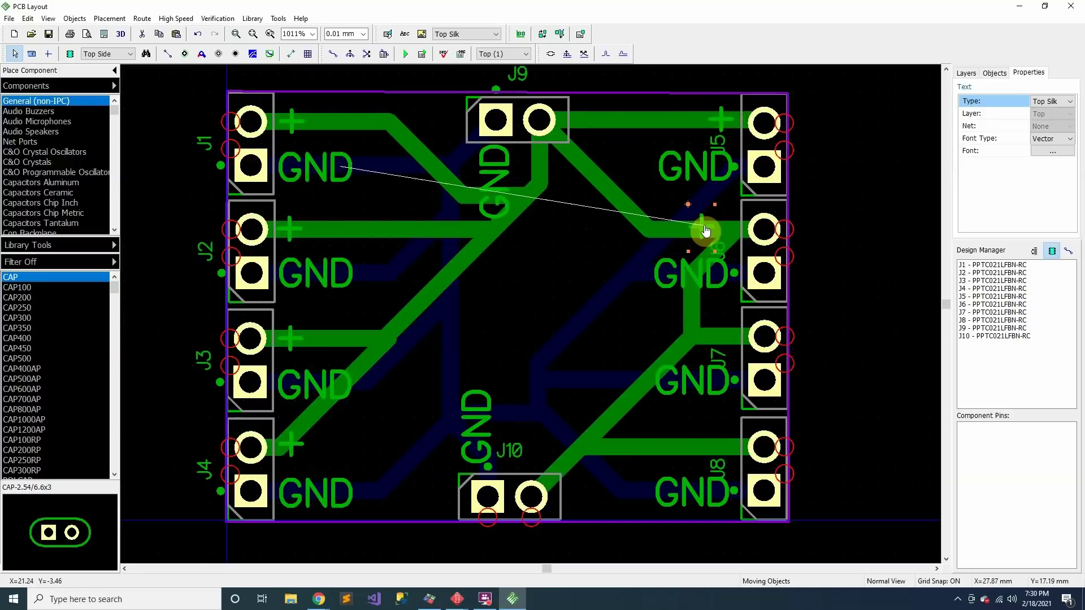
pyautogui.click(721, 233)
pyautogui.hotkey('ctrl', 'v')
pyautogui.click(719, 336)
pyautogui.hotkey('ctrl', 'v')
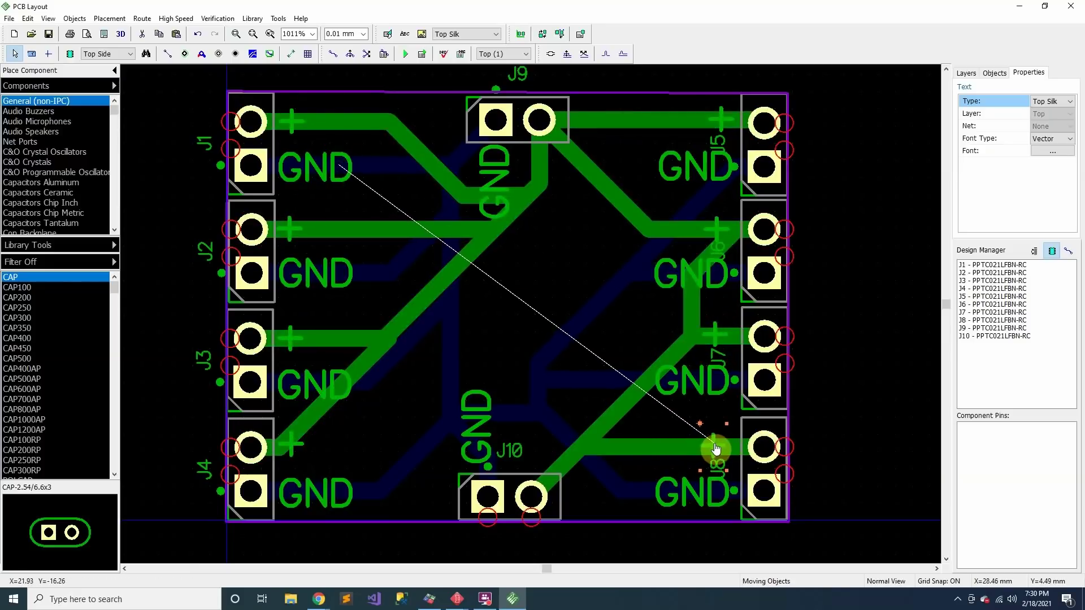
pyautogui.click(717, 448)
pyautogui.click(568, 273)
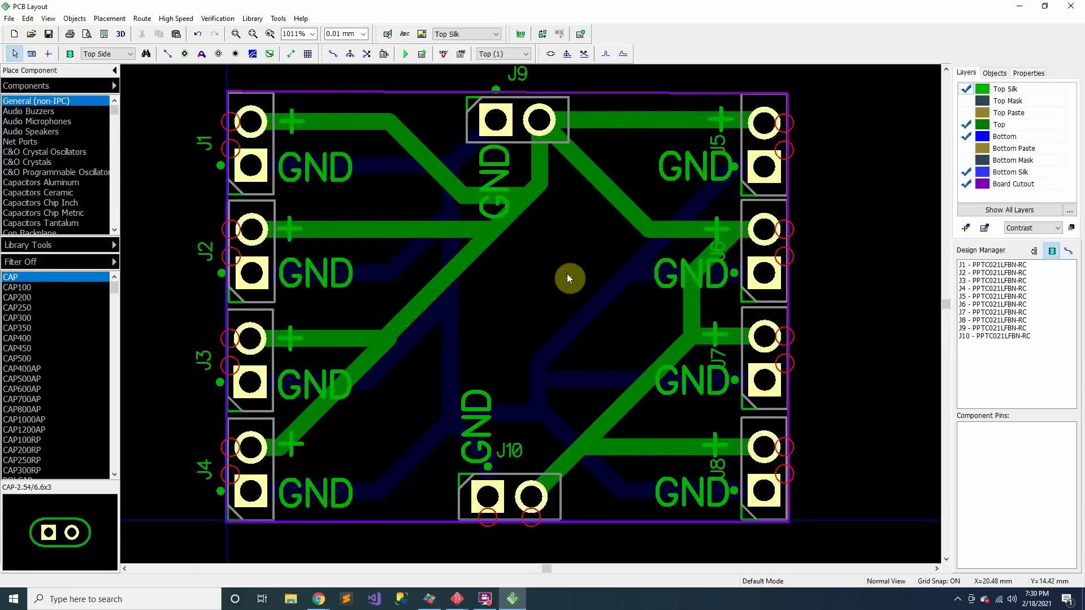
# - Place the top silkscreen text "v1.0" in the open middle area of the board
pyautogui.click(406, 35)
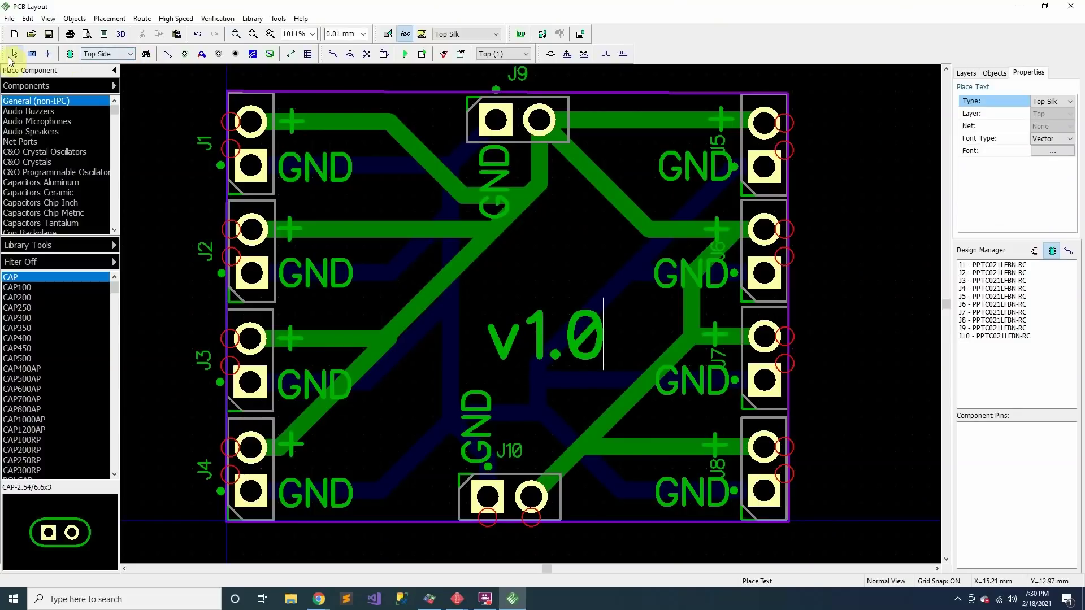
pyautogui.press('Escape')
pyautogui.moveTo(516, 330); pyautogui.dragTo(503, 322)
# - Reduce the v1.0 text's font size and move it beside J10's round pad at the board's lower edge
pyautogui.rightClick(504, 322)
pyautogui.click(557, 355)
pyautogui.click(588, 257)
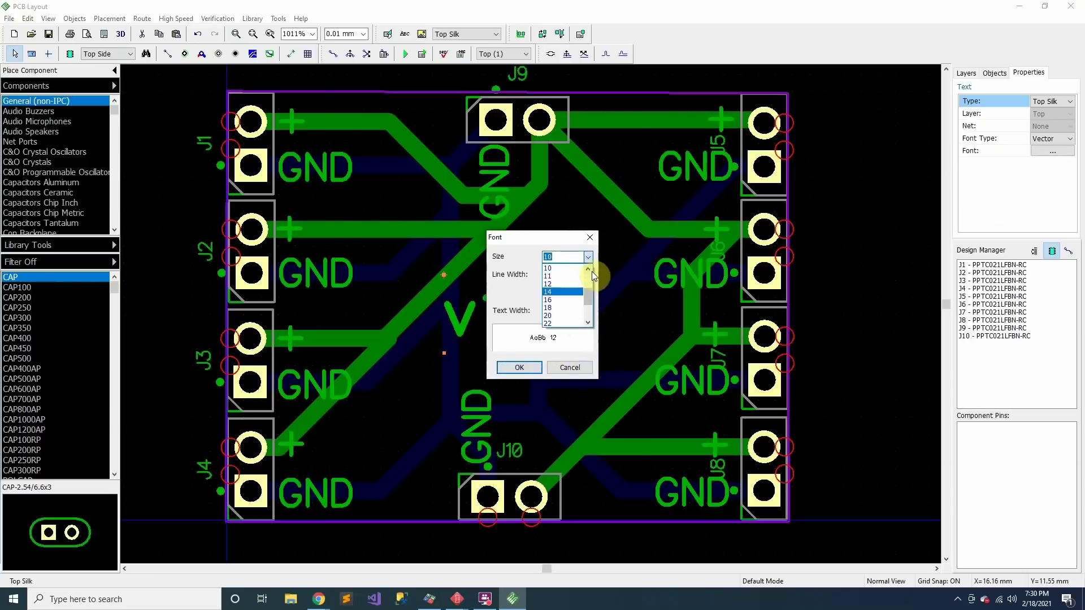
pyautogui.click(548, 283)
pyautogui.click(520, 367)
pyautogui.moveTo(507, 330); pyautogui.dragTo(611, 511)
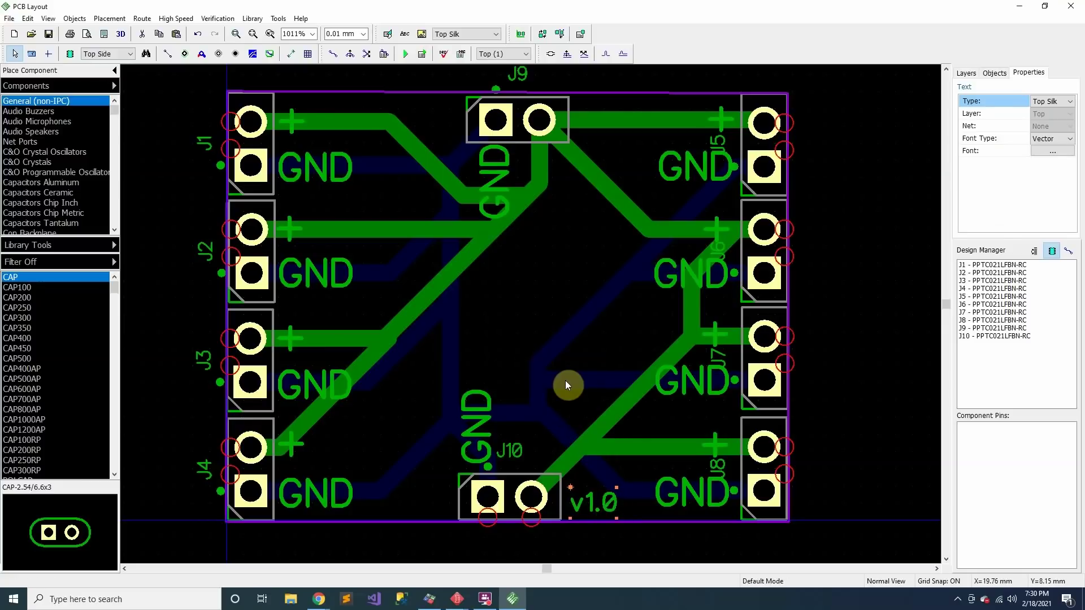
# - Place the top silkscreen text "FliteTest" across the middle of the board
pyautogui.click(404, 34)
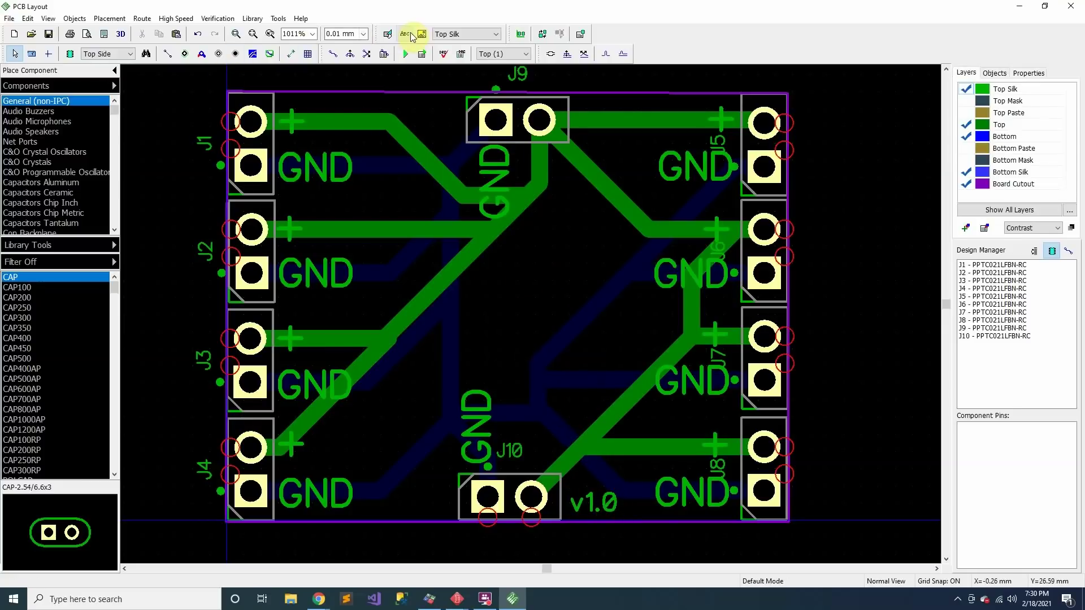
pyautogui.click(529, 322)
pyautogui.write('FliteTest')
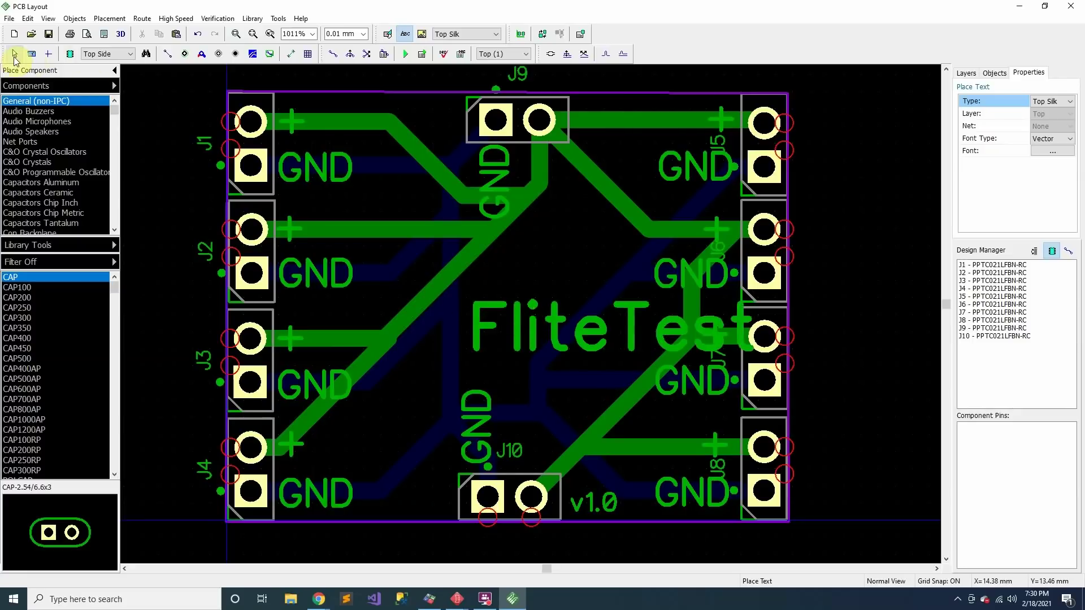
pyautogui.press('Escape')
pyautogui.click(480, 357)
# - Set the FliteTest text's font size to 8 and recentre it between the left and right headers
pyautogui.rightClick(480, 356)
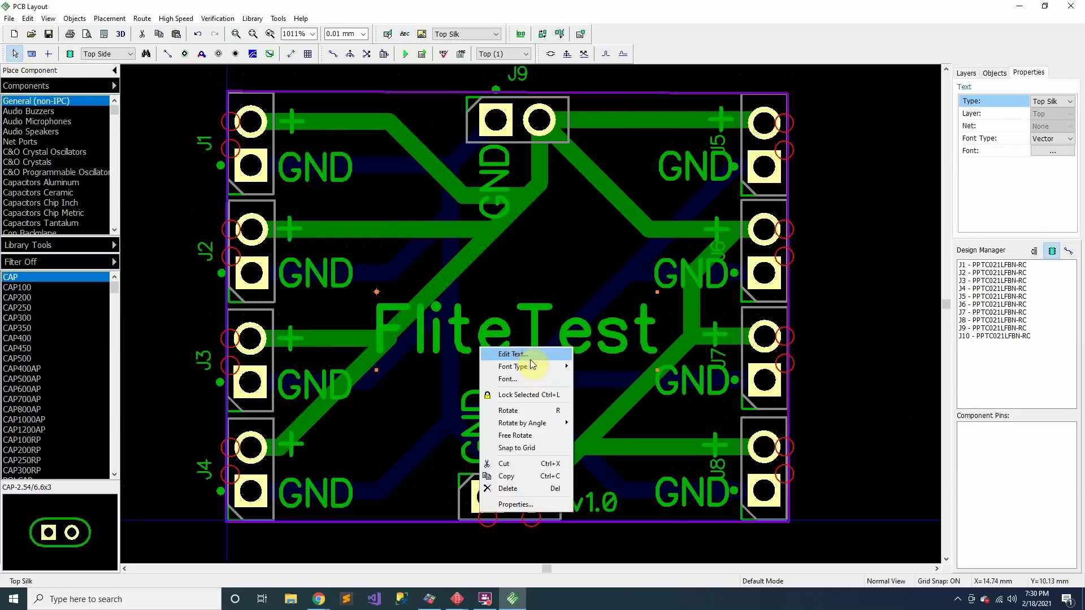
pyautogui.click(530, 359)
pyautogui.click(480, 371)
pyautogui.rightClick(577, 338)
pyautogui.click(615, 358)
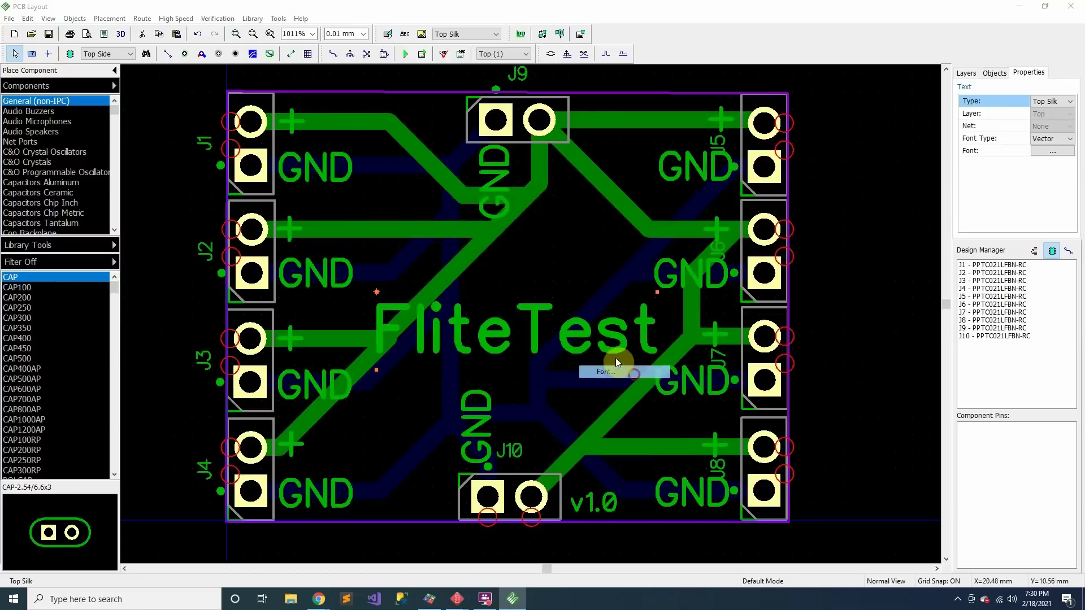
pyautogui.click(586, 257)
pyautogui.click(591, 267)
pyautogui.click(576, 274)
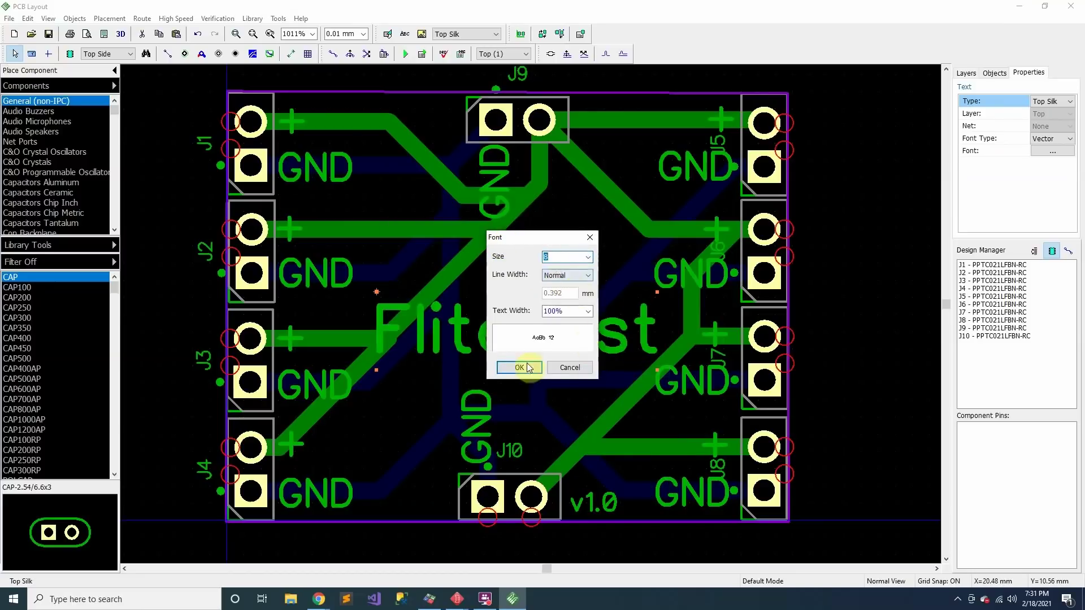
pyautogui.click(526, 365)
pyautogui.moveTo(540, 335); pyautogui.dragTo(577, 339)
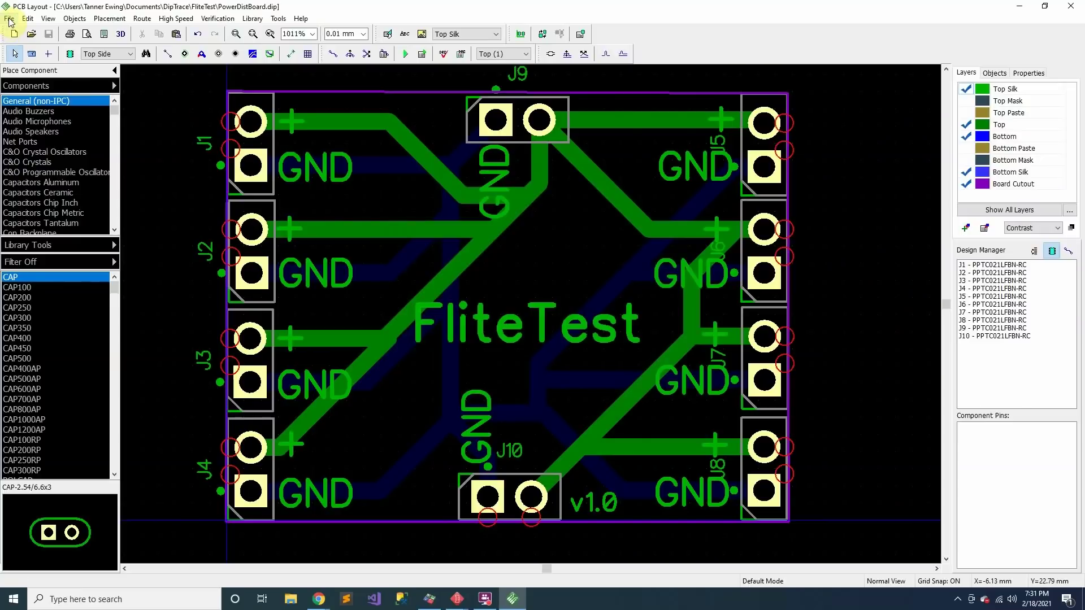
# - Start a Gerber export of all layers as a zip archive containing Gerber and NC Drill files
pyautogui.click(10, 20)
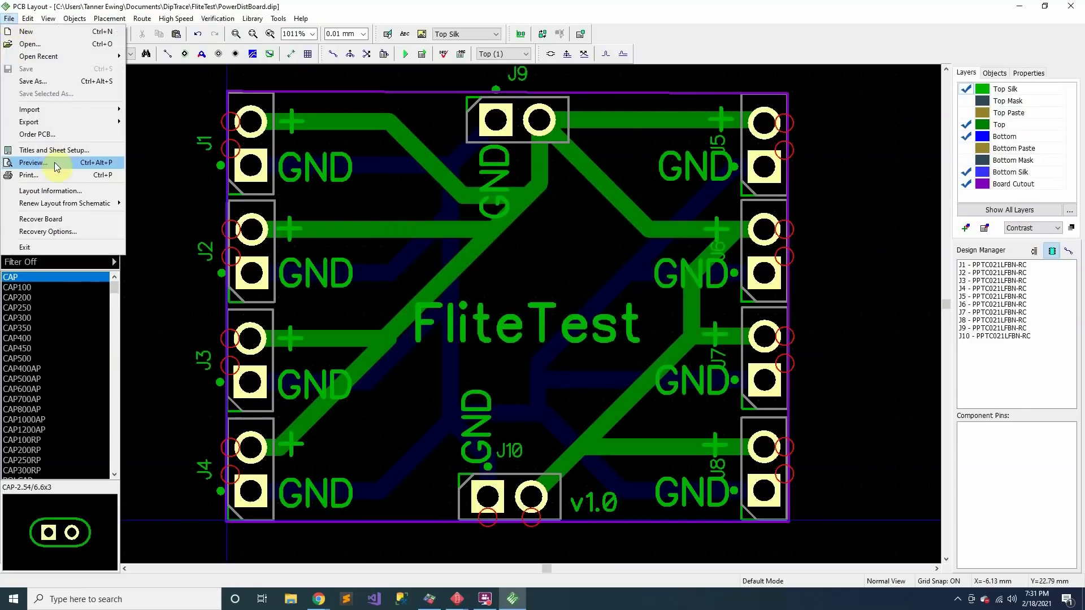
pyautogui.click(68, 124)
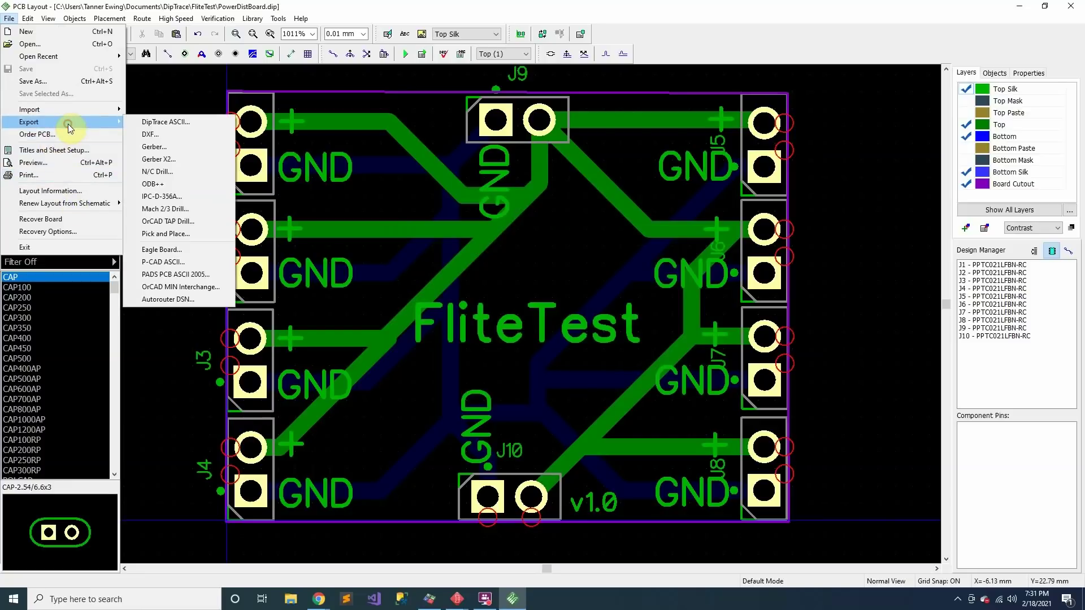
pyautogui.click(157, 148)
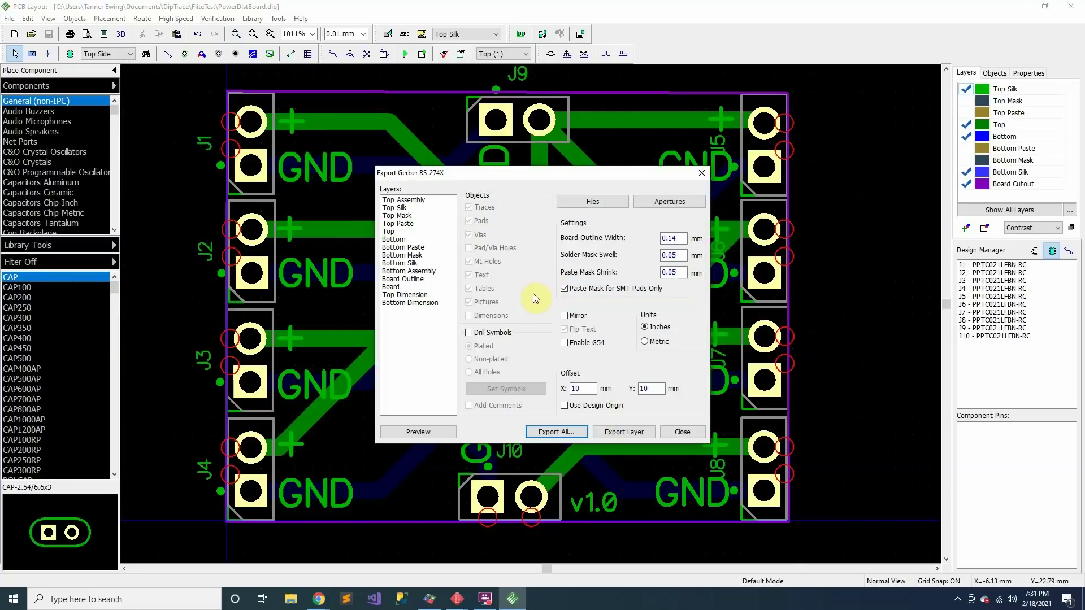
pyautogui.click(567, 432)
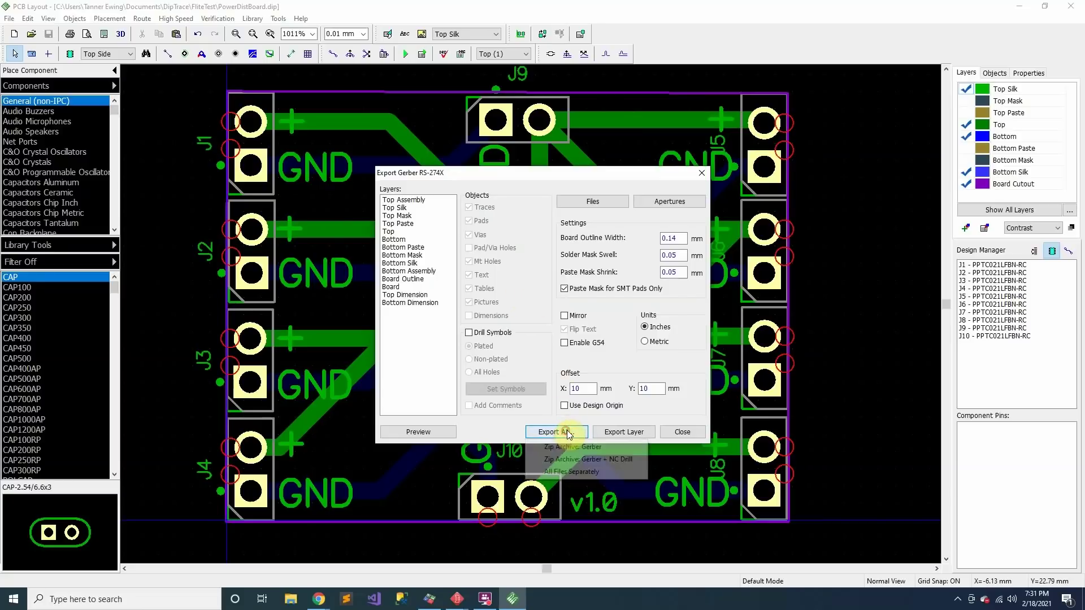
pyautogui.click(583, 461)
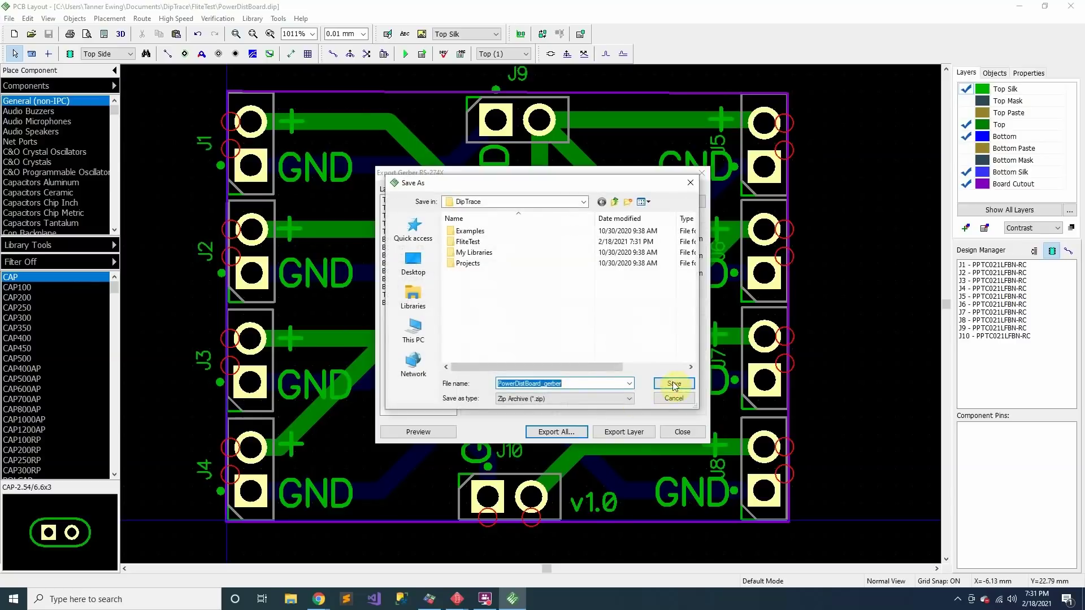
# - Create a Gerber folder inside FliteTest, save the archive there as PowerDistBoard_gerber and close the export dialog
pyautogui.doubleClick(478, 242)
pyautogui.click(626, 202)
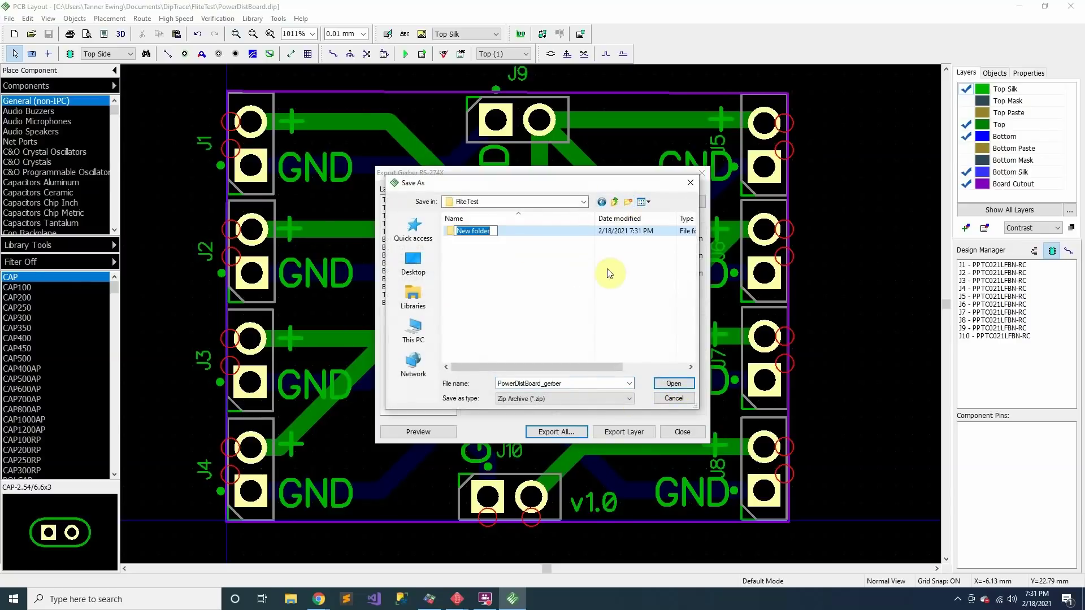
pyautogui.write('Gerber')
pyautogui.press('Return')
pyautogui.press('Return')
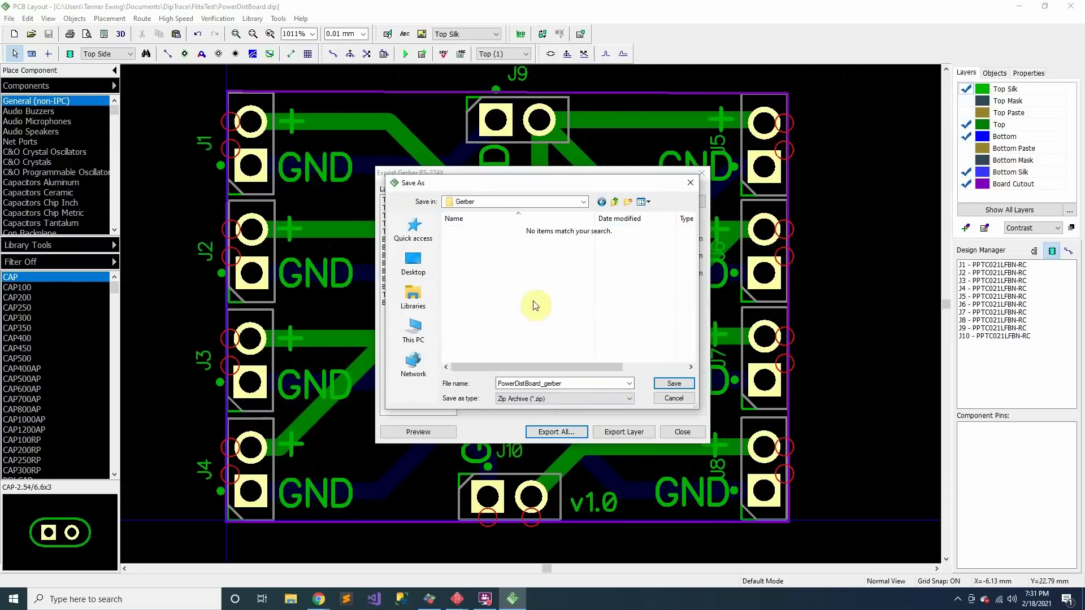
pyautogui.click(671, 383)
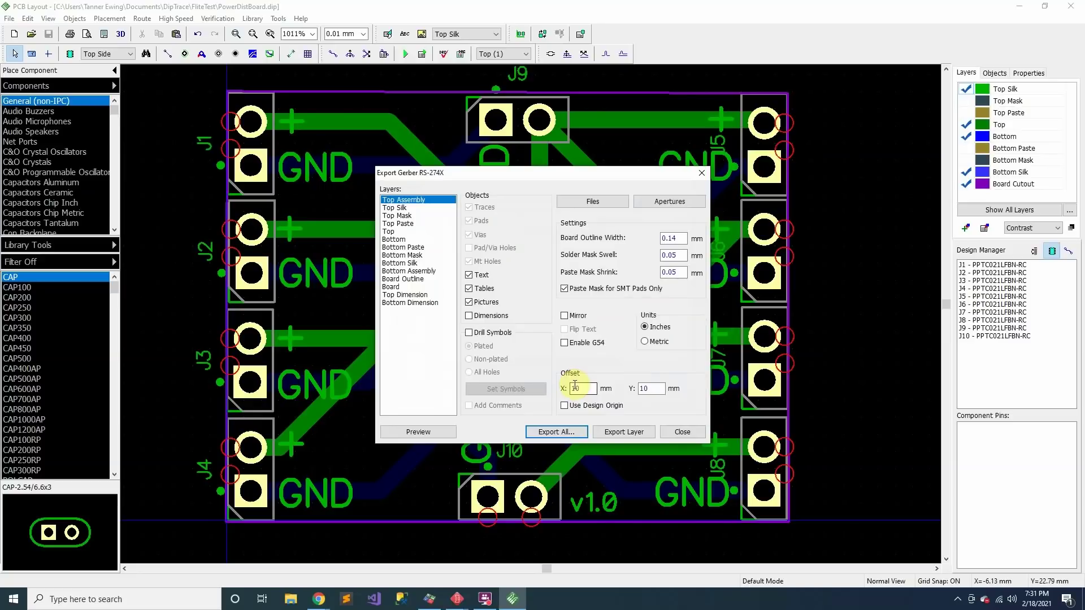
pyautogui.click(691, 433)
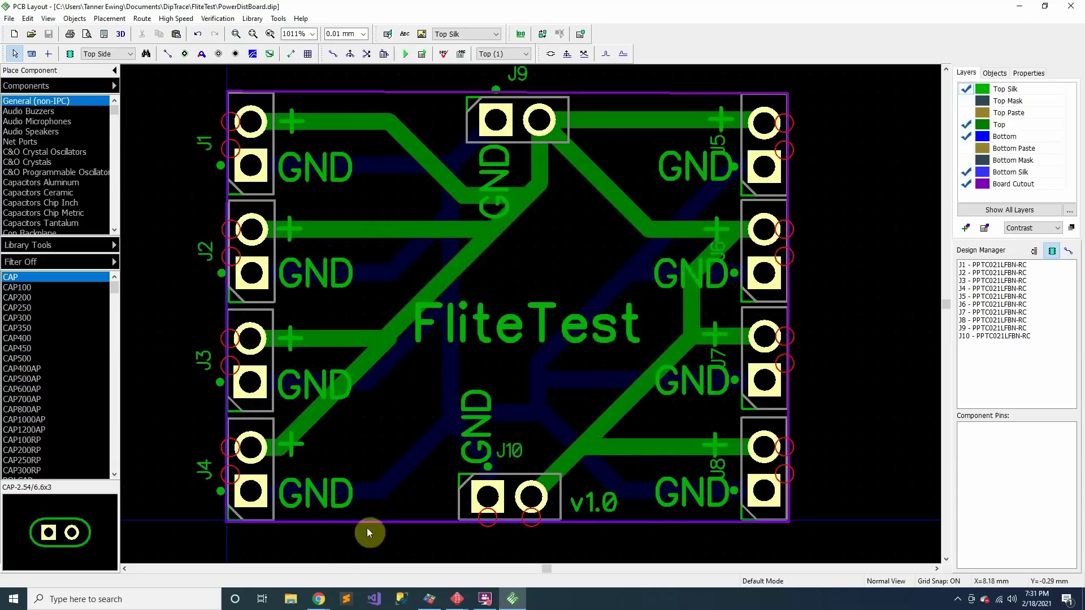